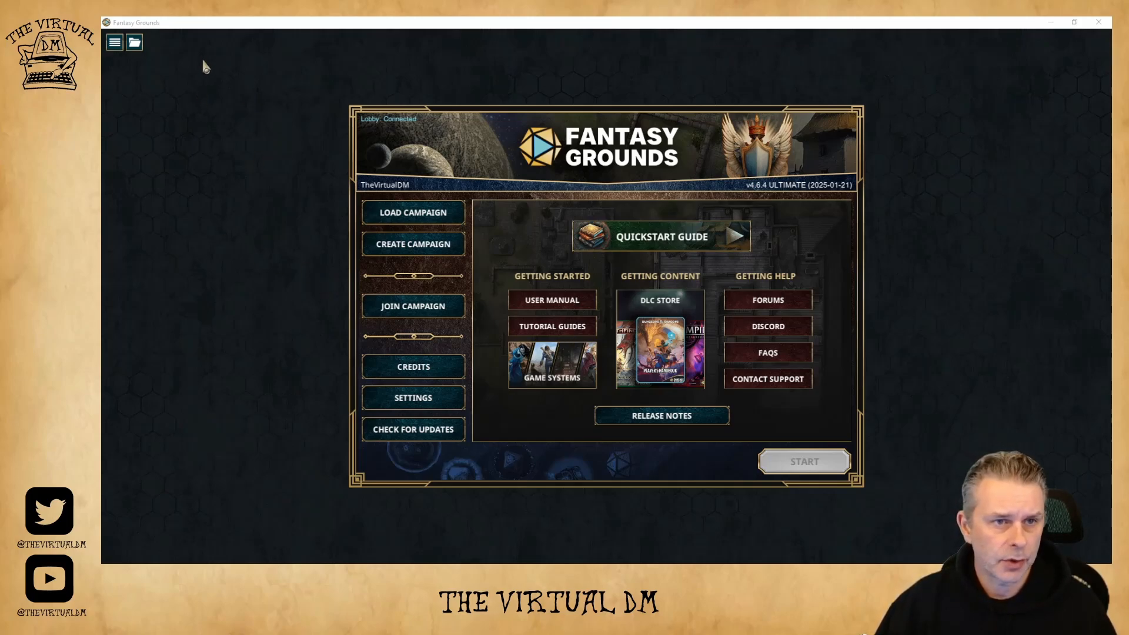
# Step: Create a folder named "sounds" in the Fantasy Grounds data folder and close the file window
pyautogui.click(134, 43)
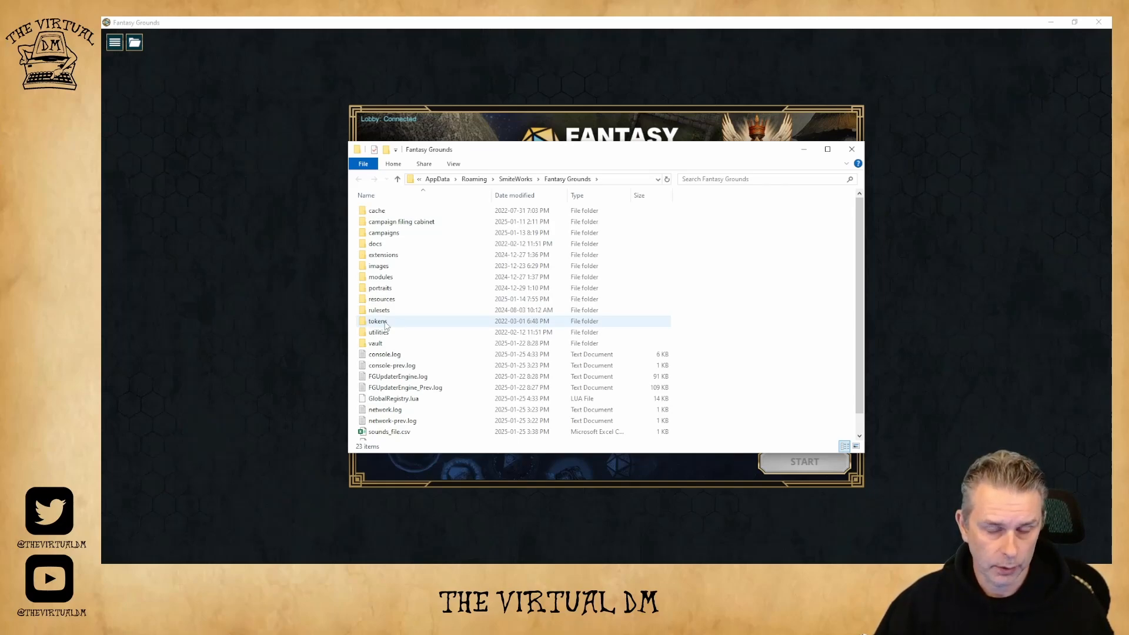
pyautogui.rightClick(737, 279)
pyautogui.moveTo(689, 403)
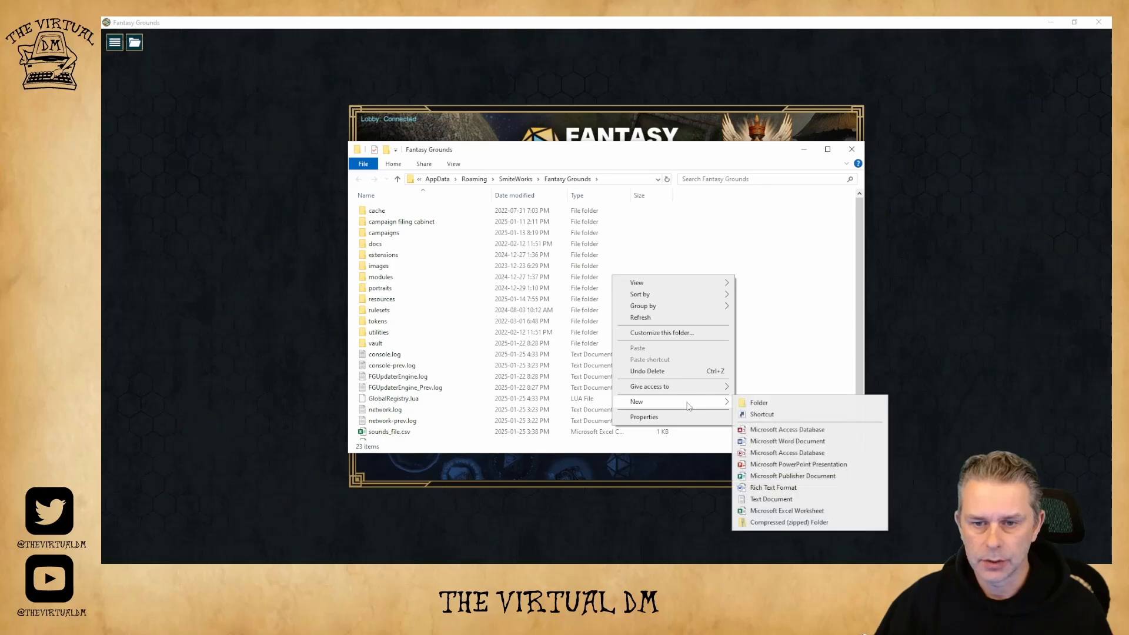
pyautogui.click(759, 404)
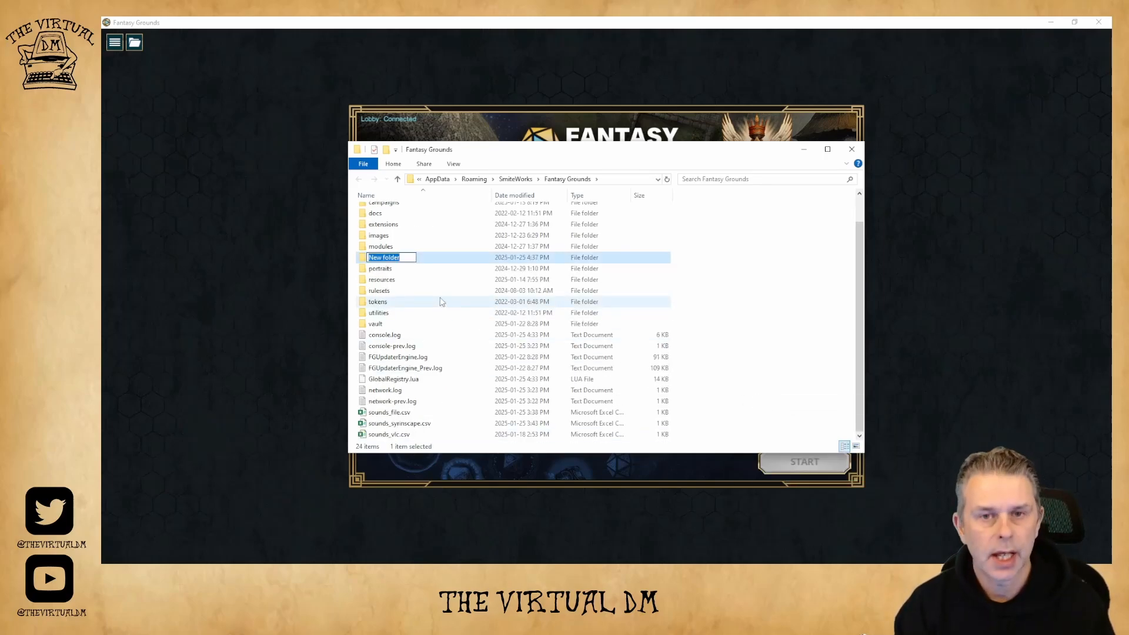
pyautogui.write('sounds')
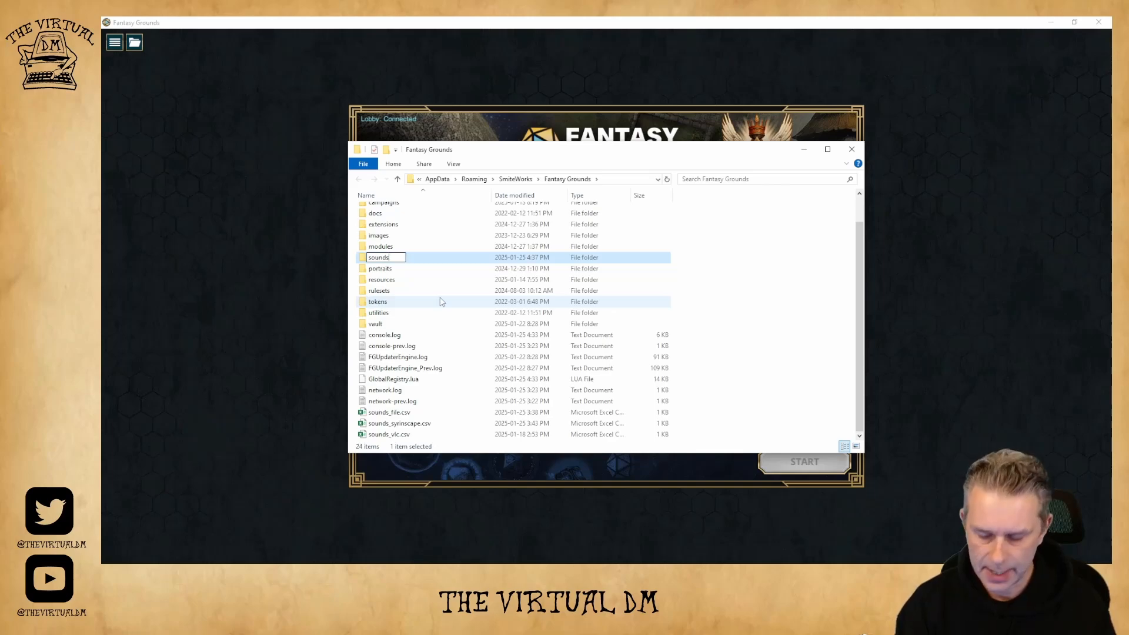
pyautogui.press('Return')
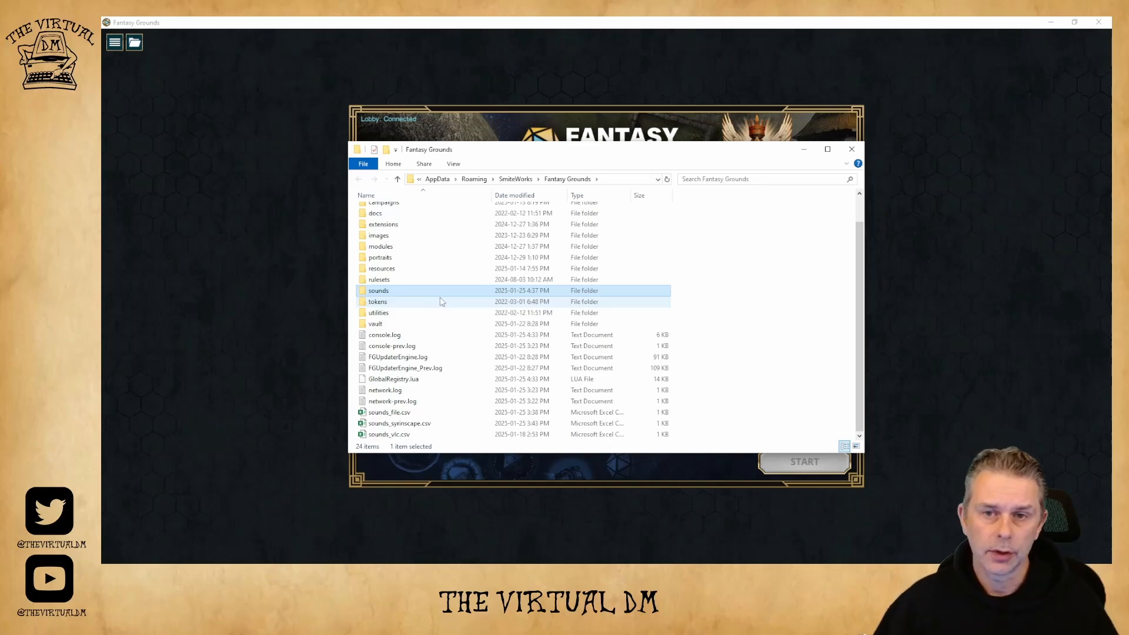
pyautogui.click(852, 149)
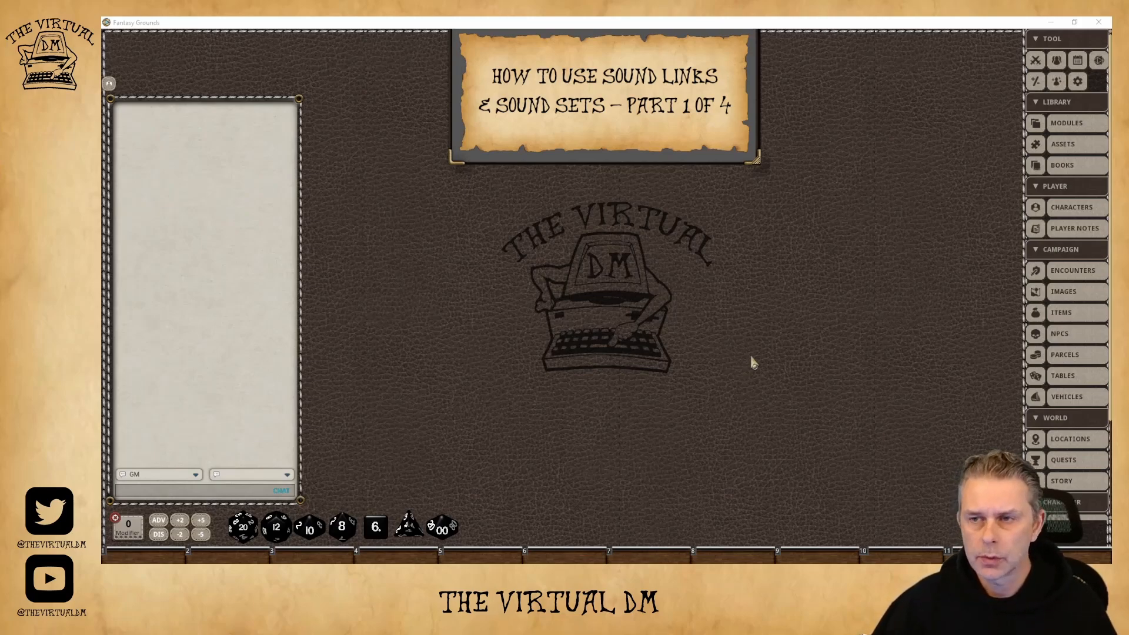
# Step: Enable the Sound option in the campaign's game options and view the sound context and sound sets windows
pyautogui.click(1078, 84)
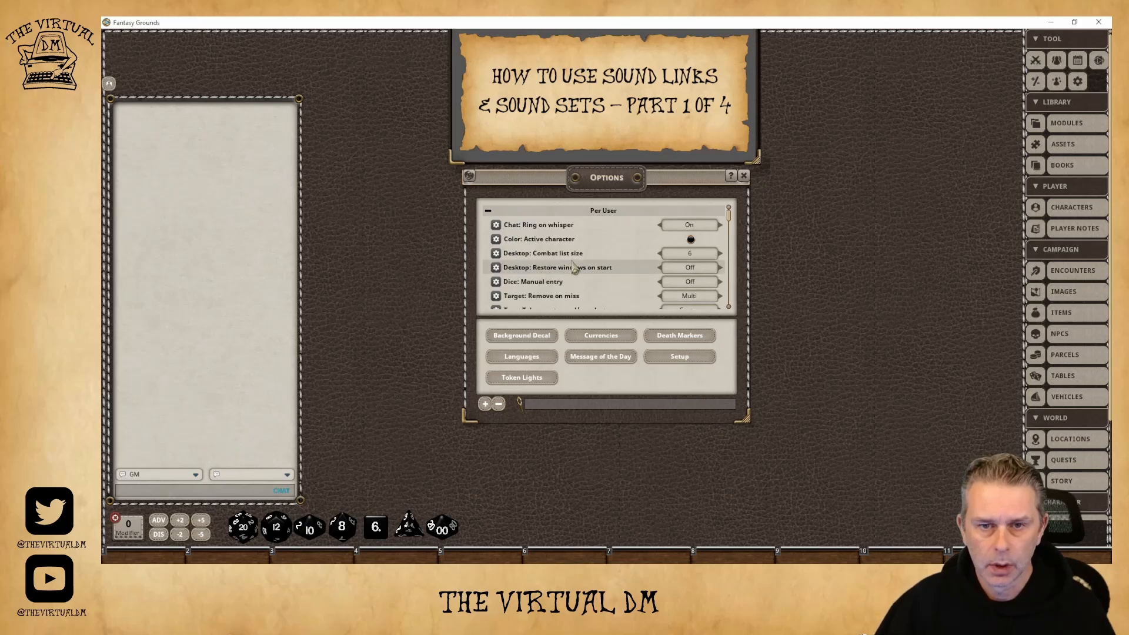
pyautogui.scroll(-10, 575, 258)
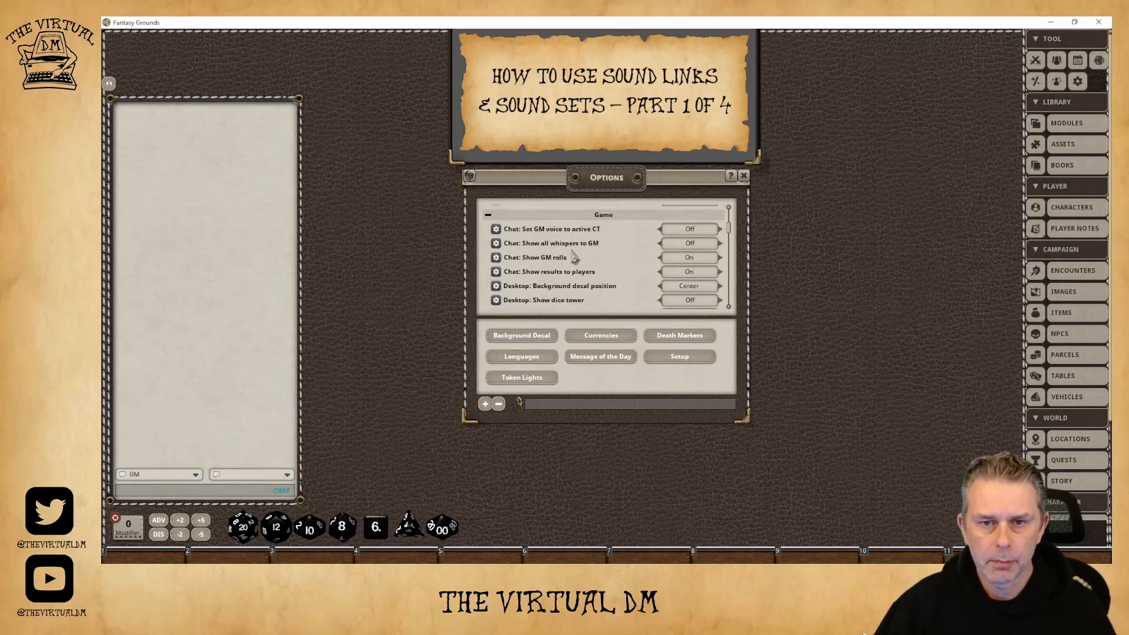
pyautogui.scroll(-5, 575, 259)
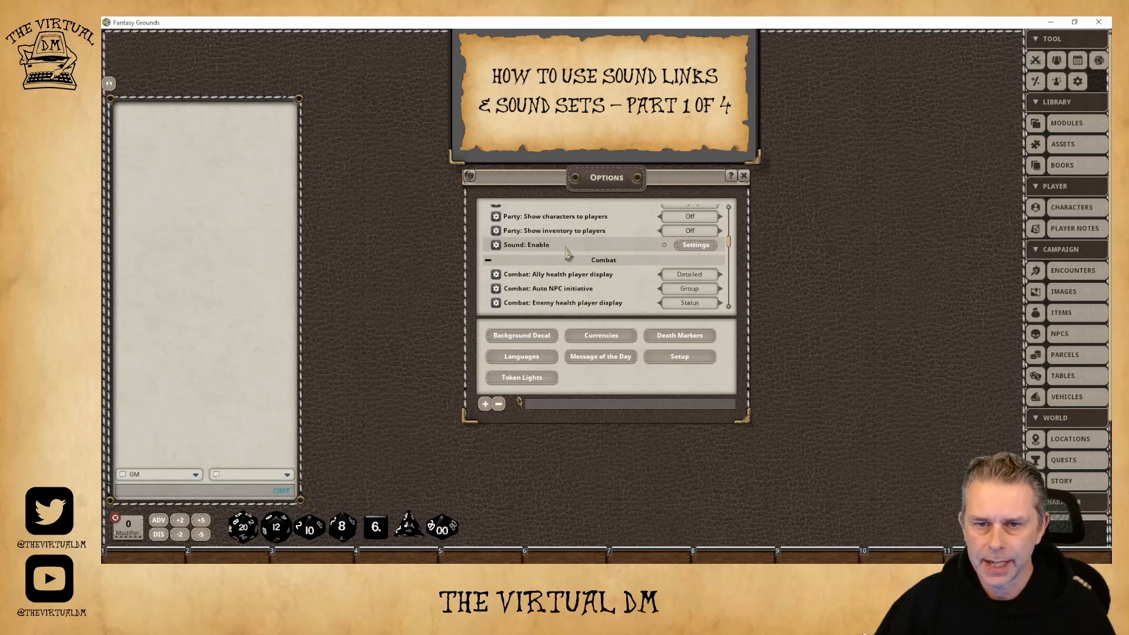
pyautogui.click(666, 249)
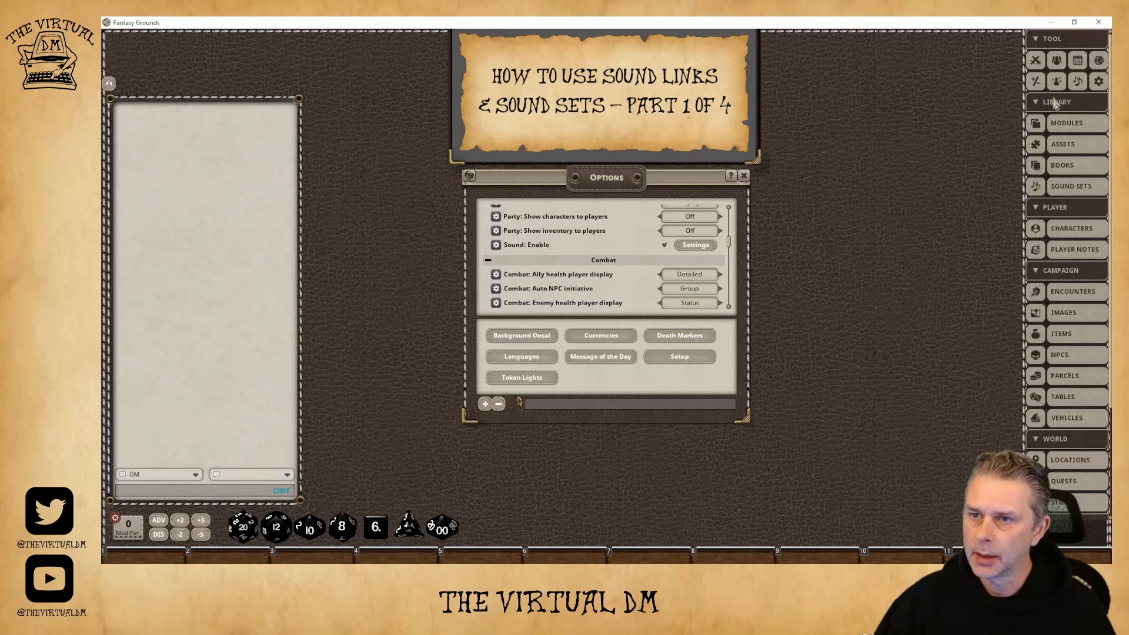
pyautogui.click(1080, 84)
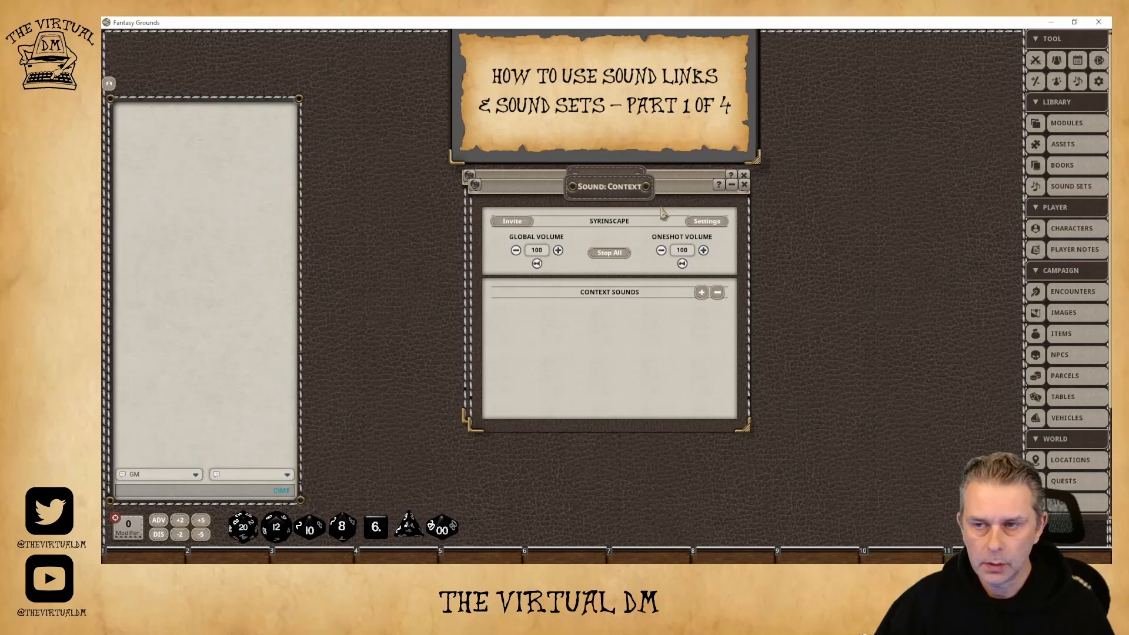
pyautogui.click(1072, 187)
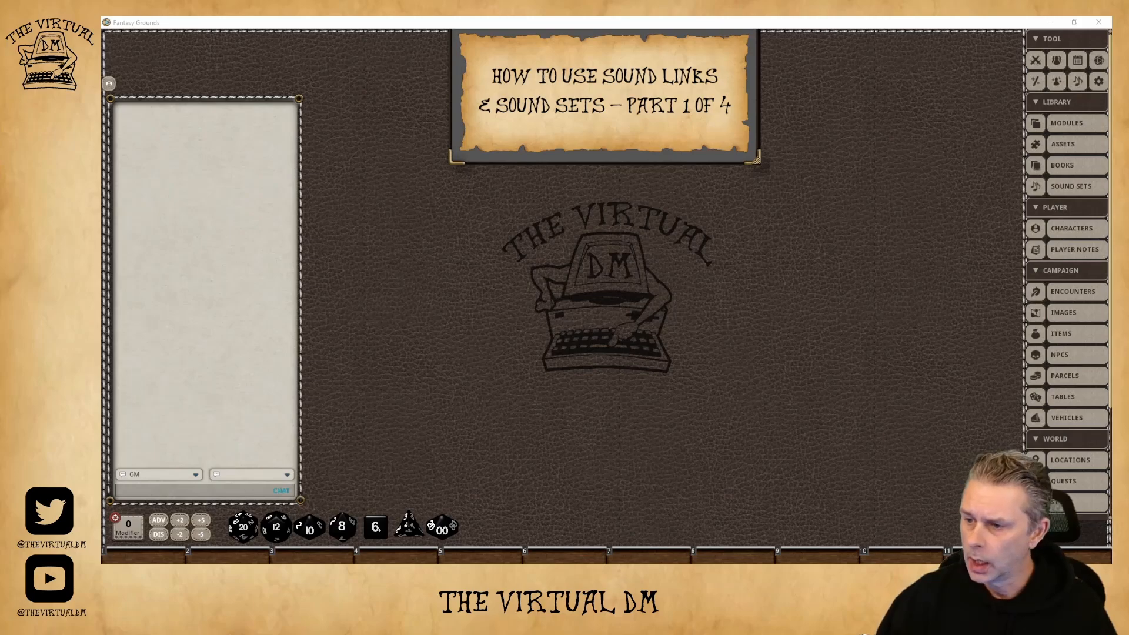
# Step: Copy Horn - Call To Arms.mp3 and Monster Roar.wav from The Virtual DM folder into the Fantasy Grounds sounds folder
pyautogui.hotkey('alt', 'Tab')
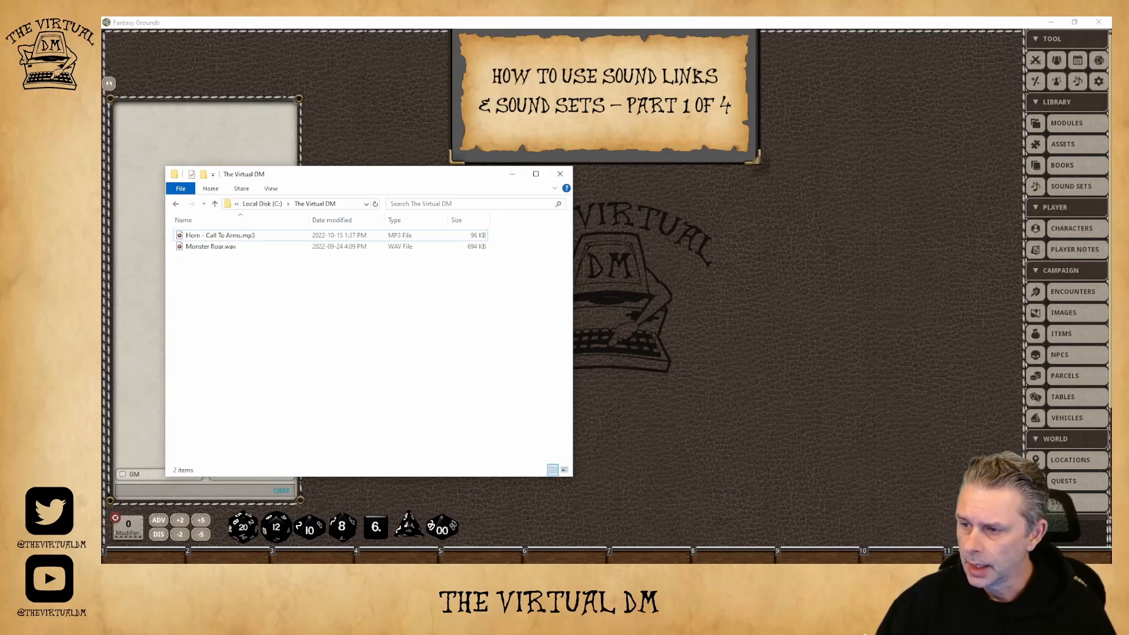
pyautogui.hotkey('alt', 'Tab')
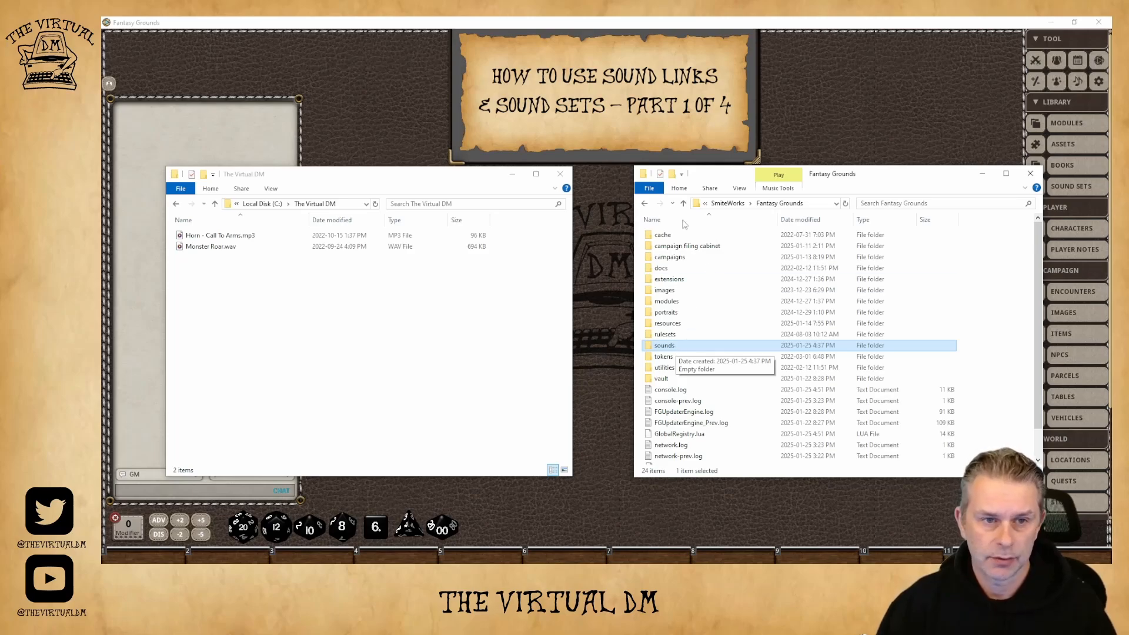
pyautogui.keyDown('ctrl'); pyautogui.click(214, 250); pyautogui.keyUp('ctrl')
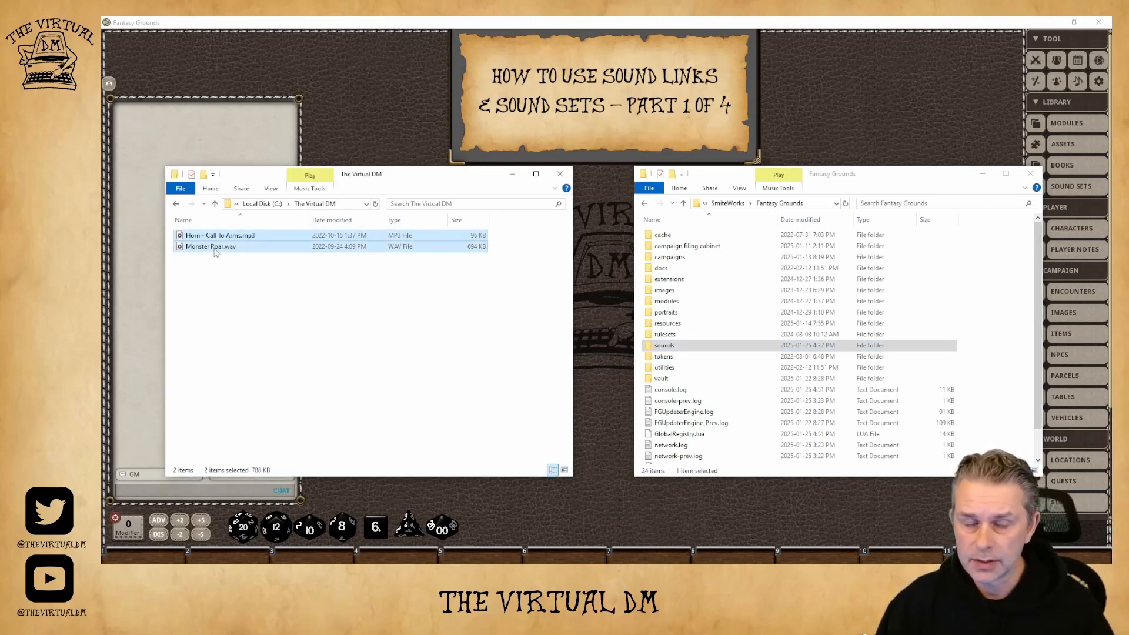
pyautogui.rightClick(215, 251)
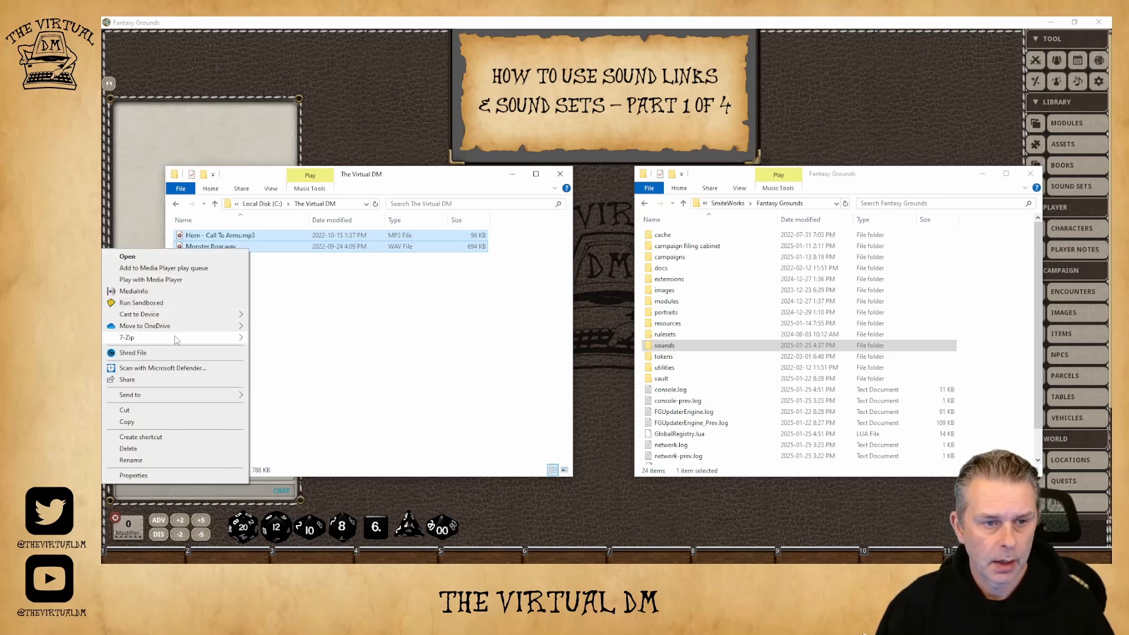
pyautogui.click(150, 422)
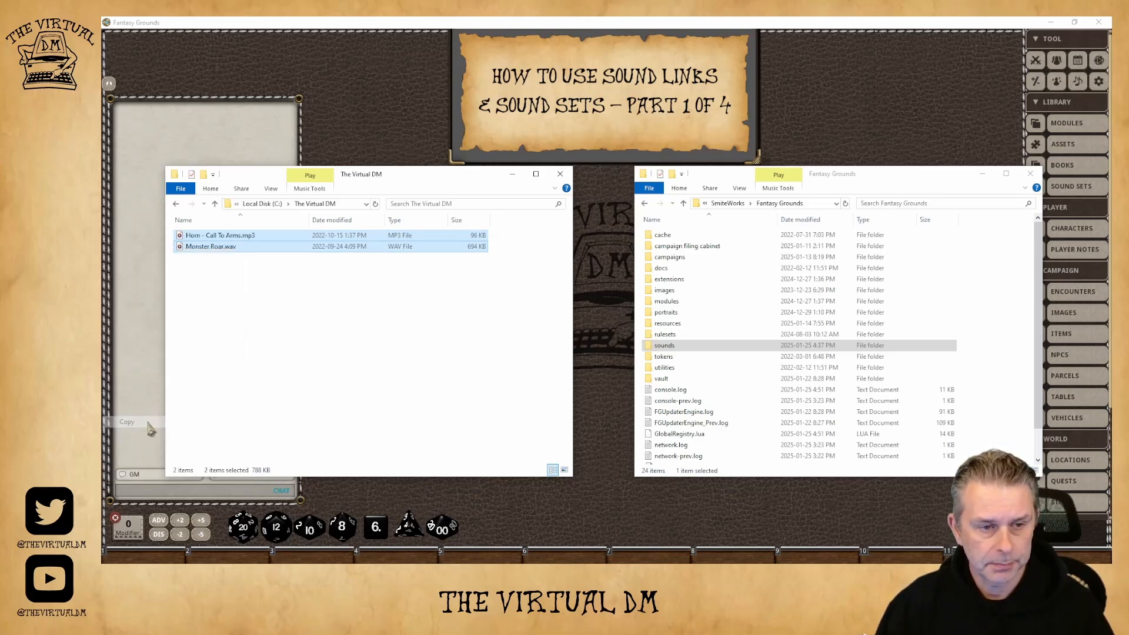
pyautogui.click(666, 347)
pyautogui.doubleClick(665, 347)
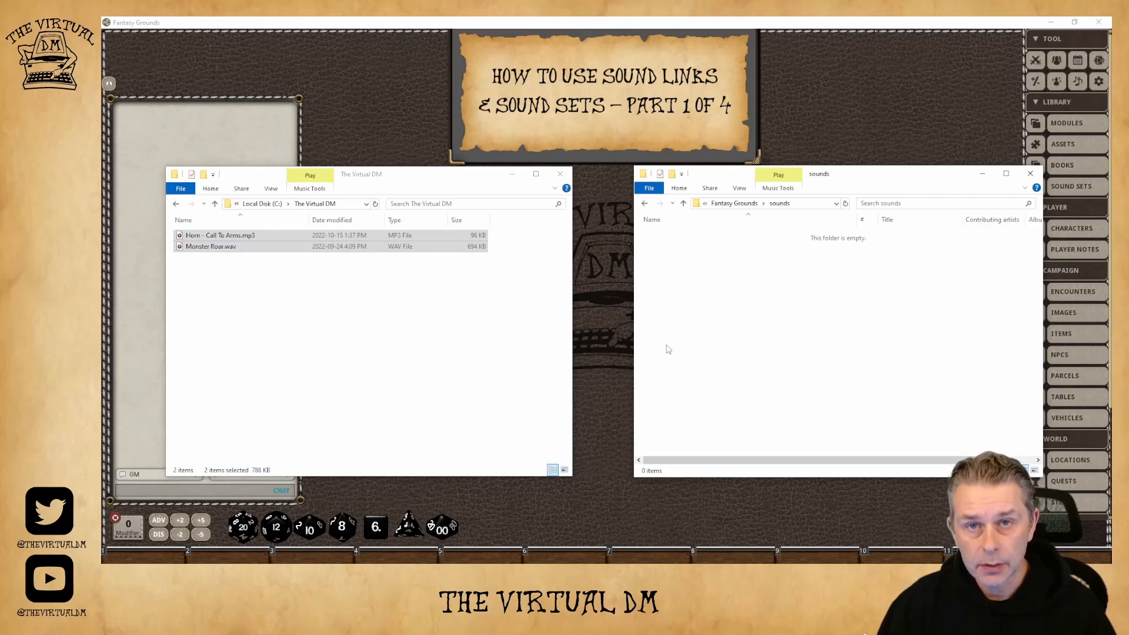
pyautogui.rightClick(723, 315)
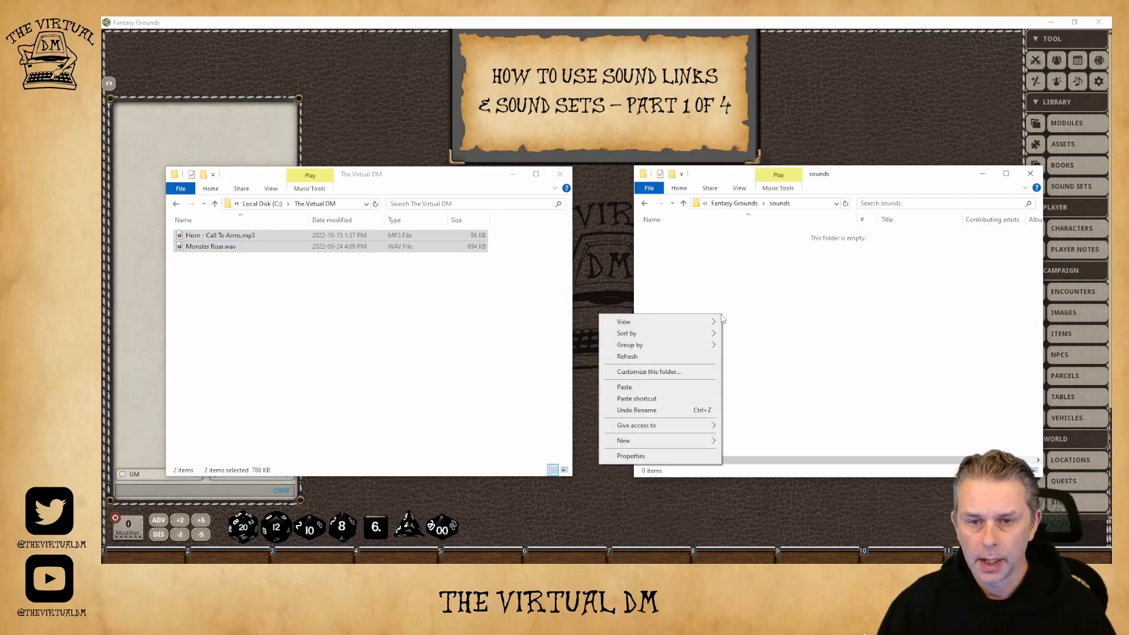
pyautogui.click(659, 386)
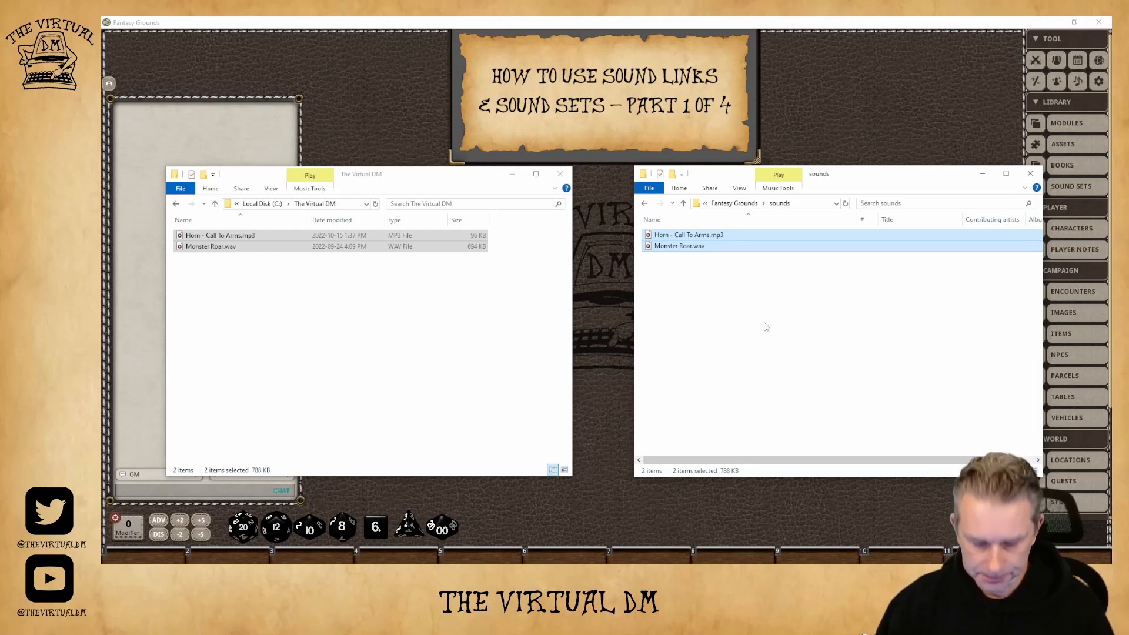
pyautogui.click(699, 272)
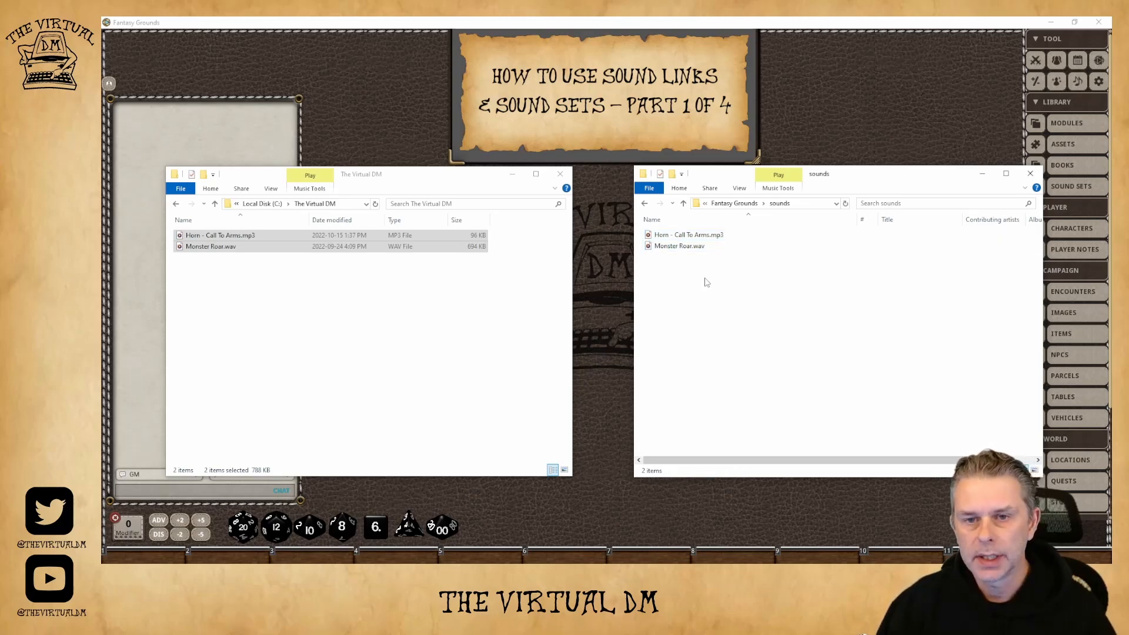
pyautogui.click(690, 236)
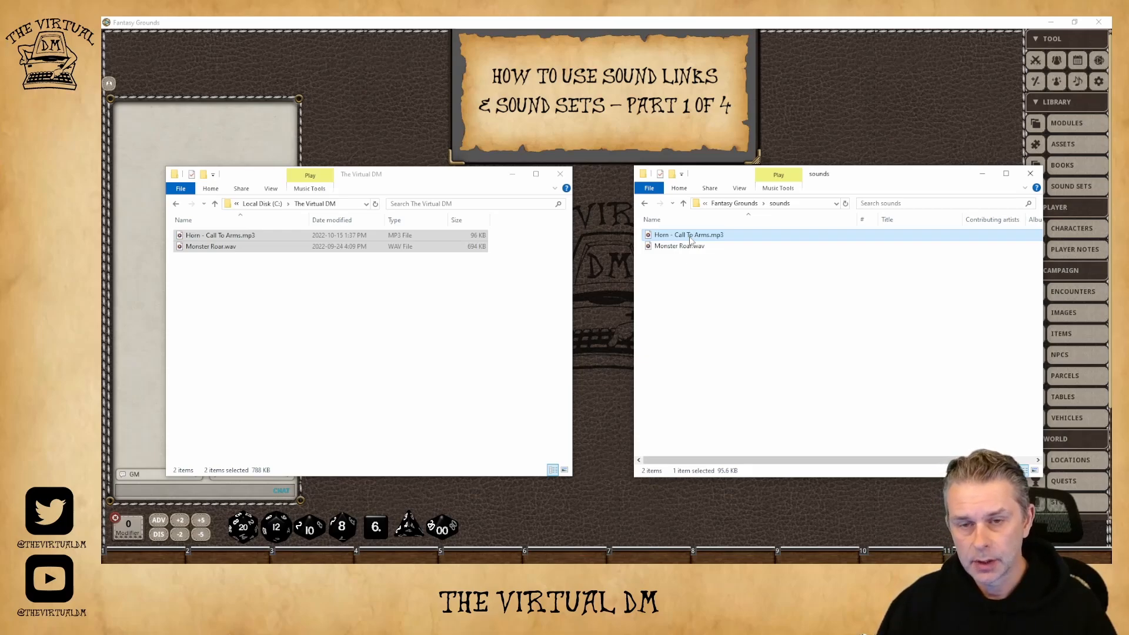
pyautogui.click(690, 235)
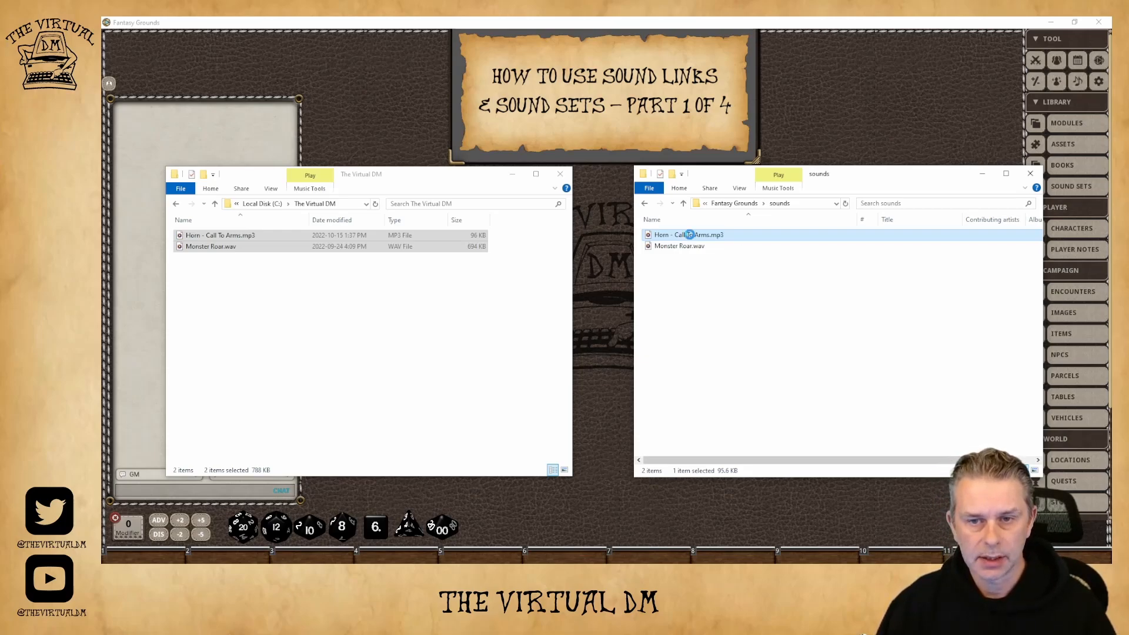
pyautogui.rightClick(690, 236)
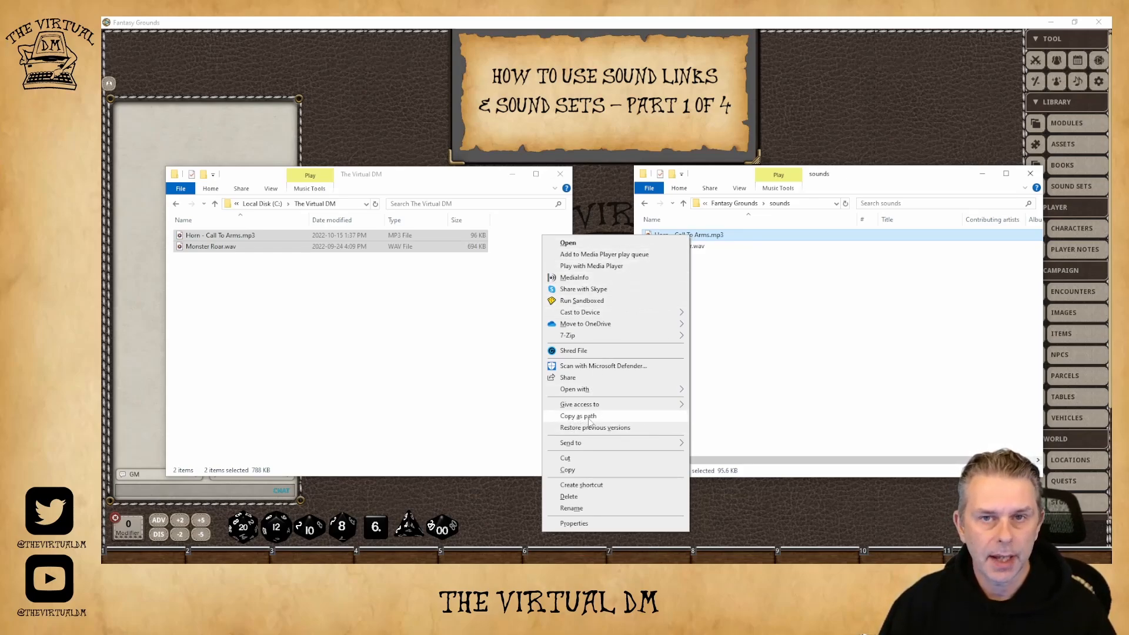
pyautogui.click(820, 386)
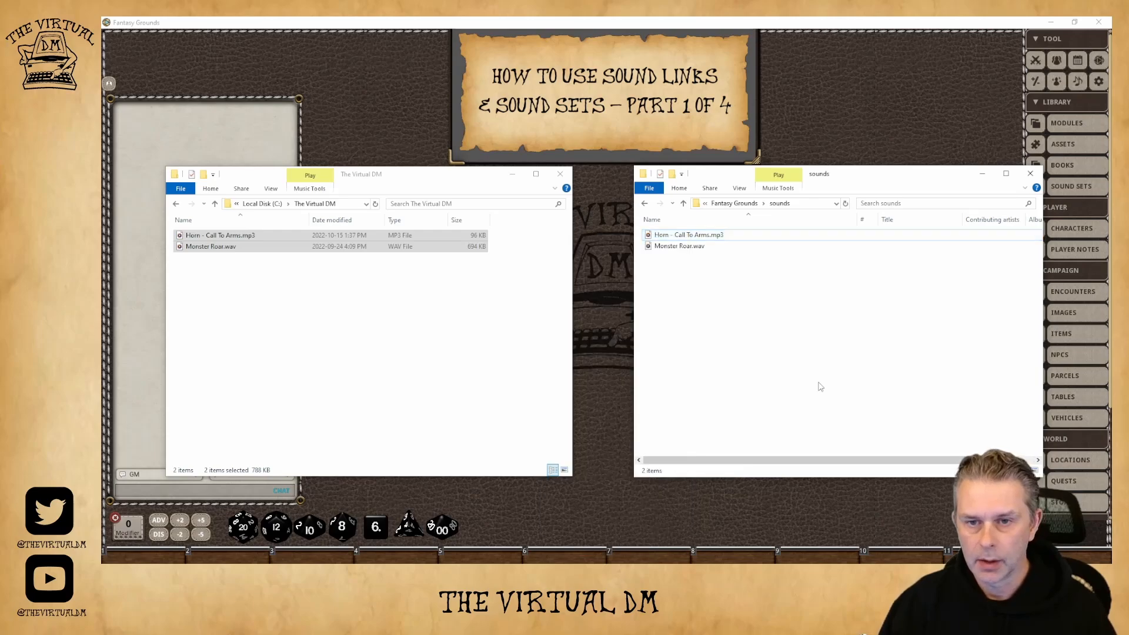
pyautogui.click(698, 237)
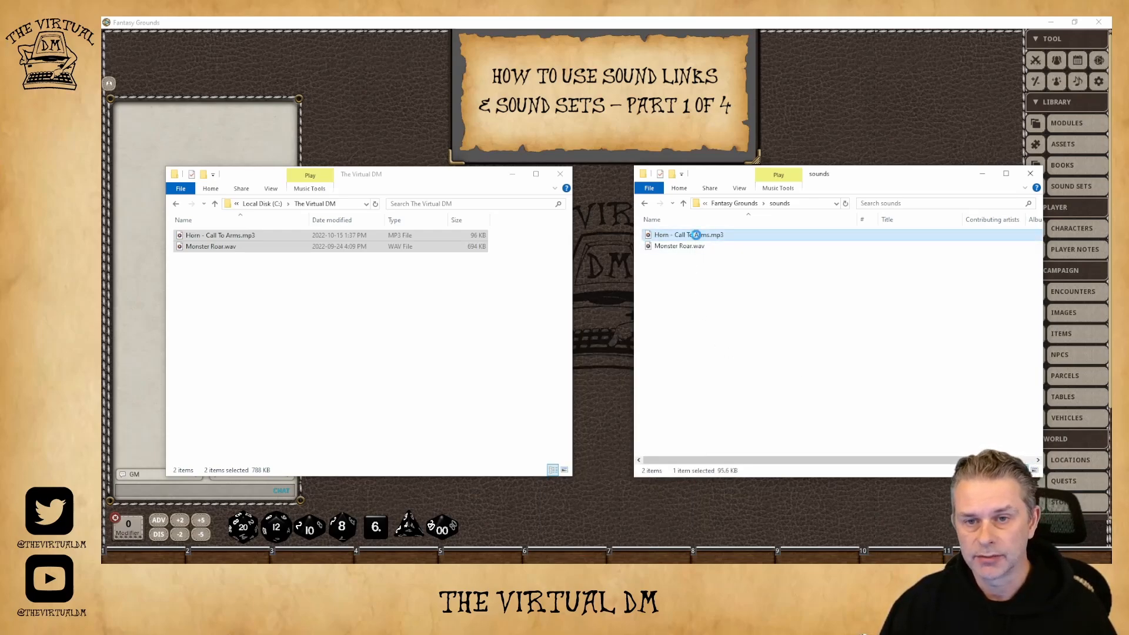
pyautogui.rightClick(697, 235)
pyautogui.moveTo(613, 432)
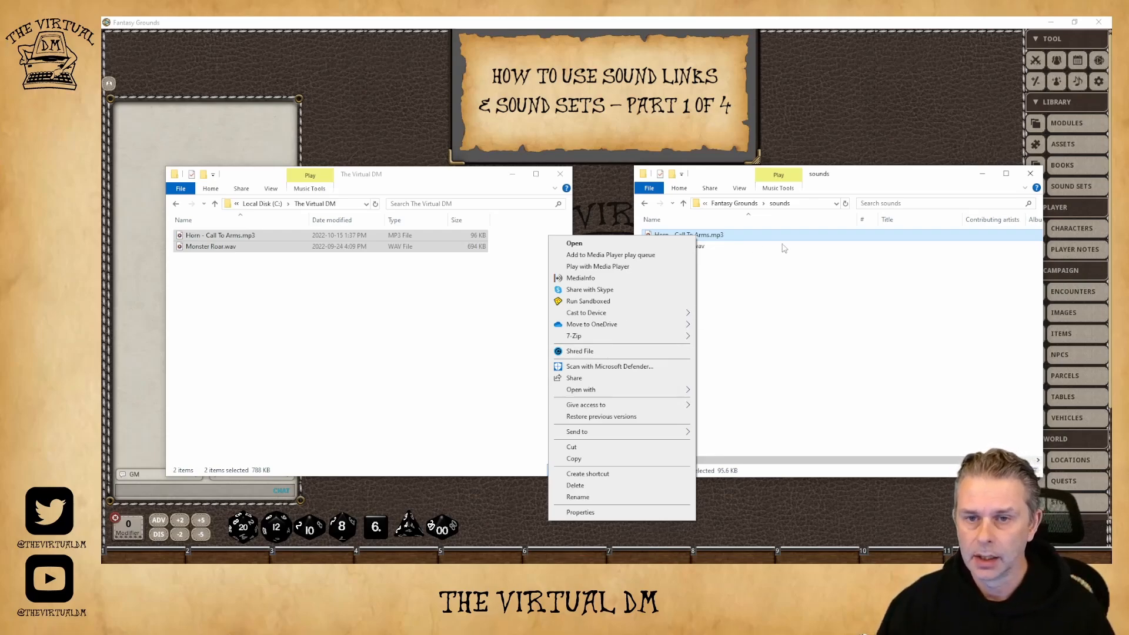
pyautogui.click(800, 262)
pyautogui.click(799, 265)
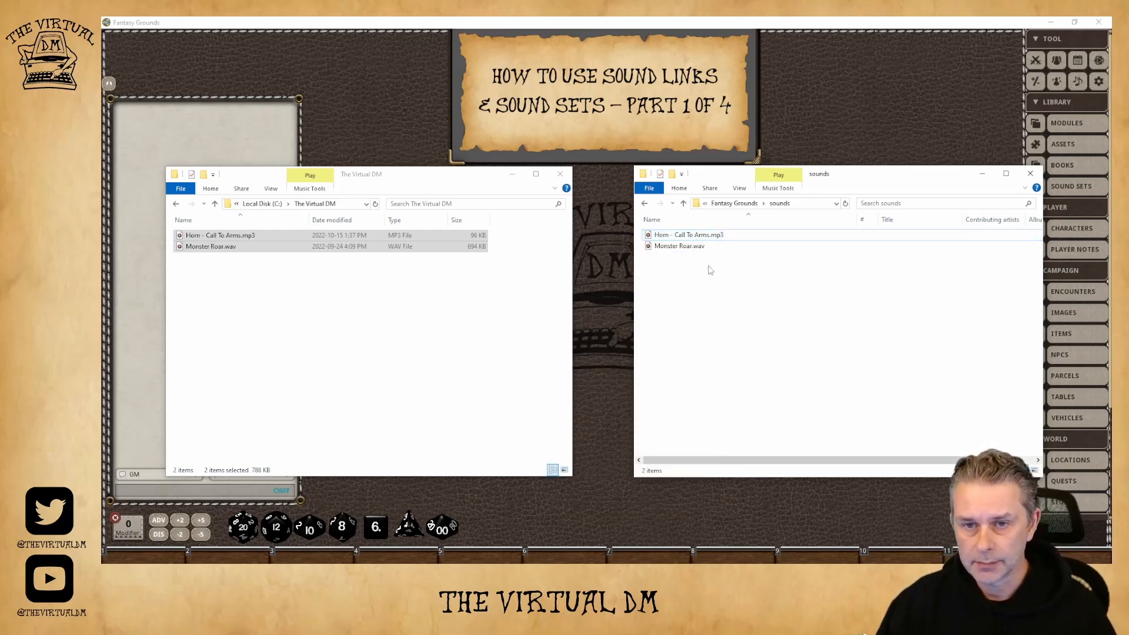
# Step: Copy the full file path of Horn - Call To Arms.mp3 in the sounds folder
pyautogui.click(698, 235)
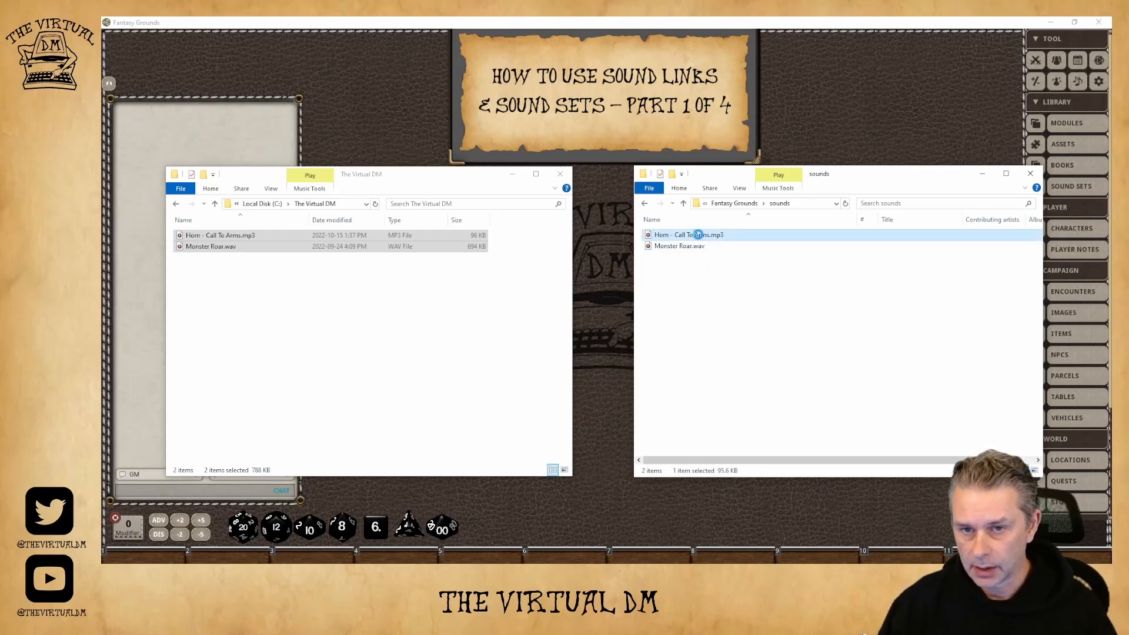
pyautogui.rightClick(699, 235)
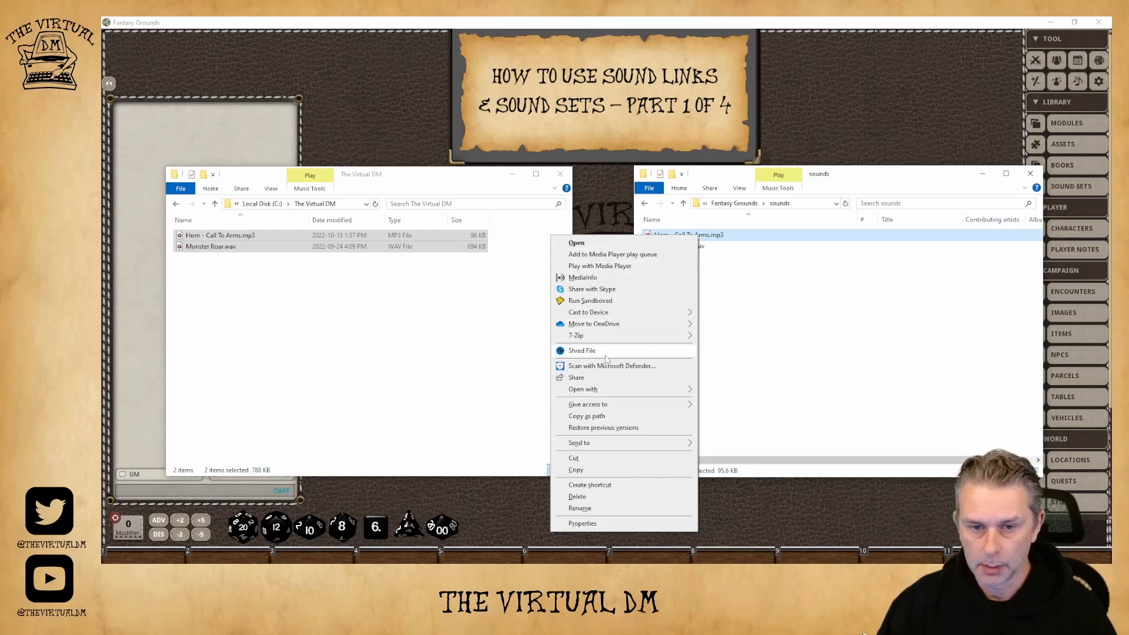
pyautogui.click(597, 417)
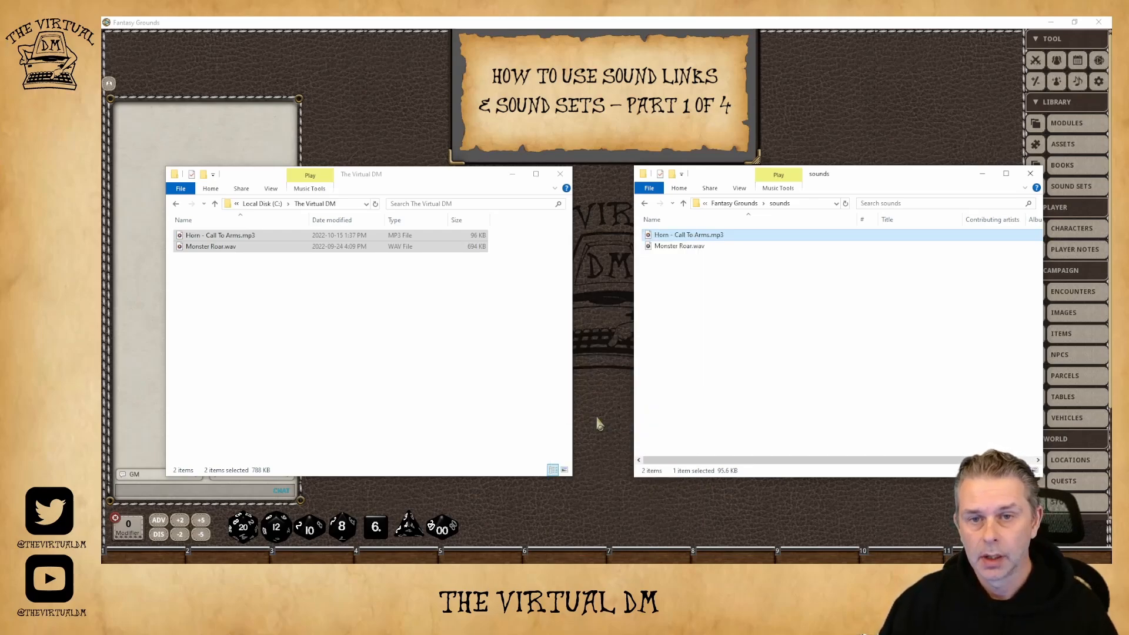
# Step: Return to Fantasy Grounds and open the sound settings for File sources
pyautogui.click(929, 143)
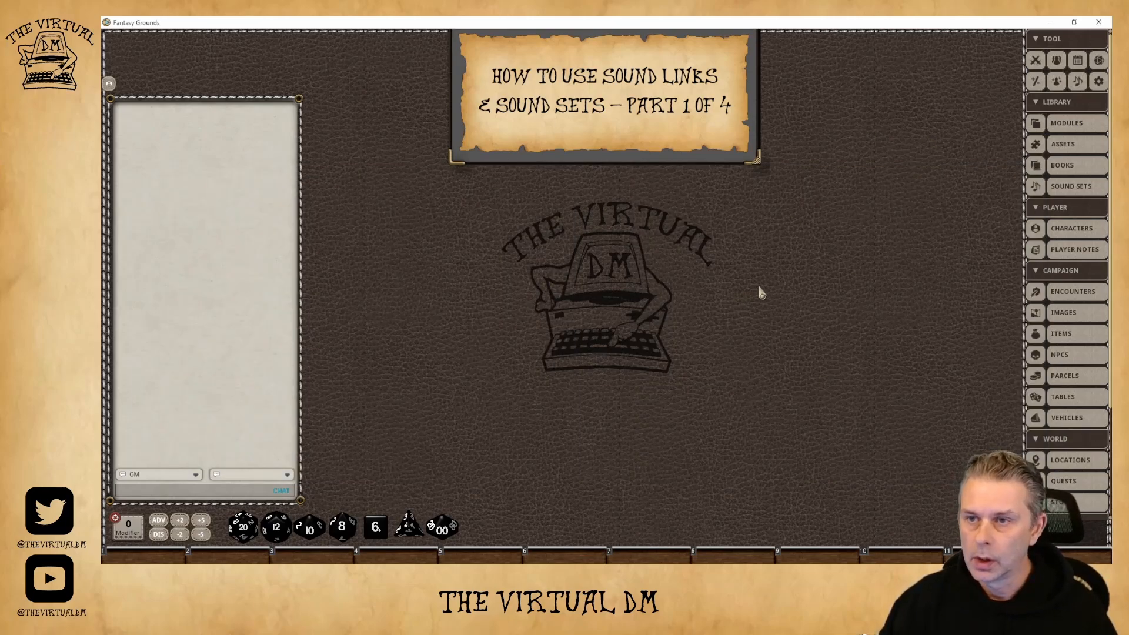
pyautogui.click(1079, 85)
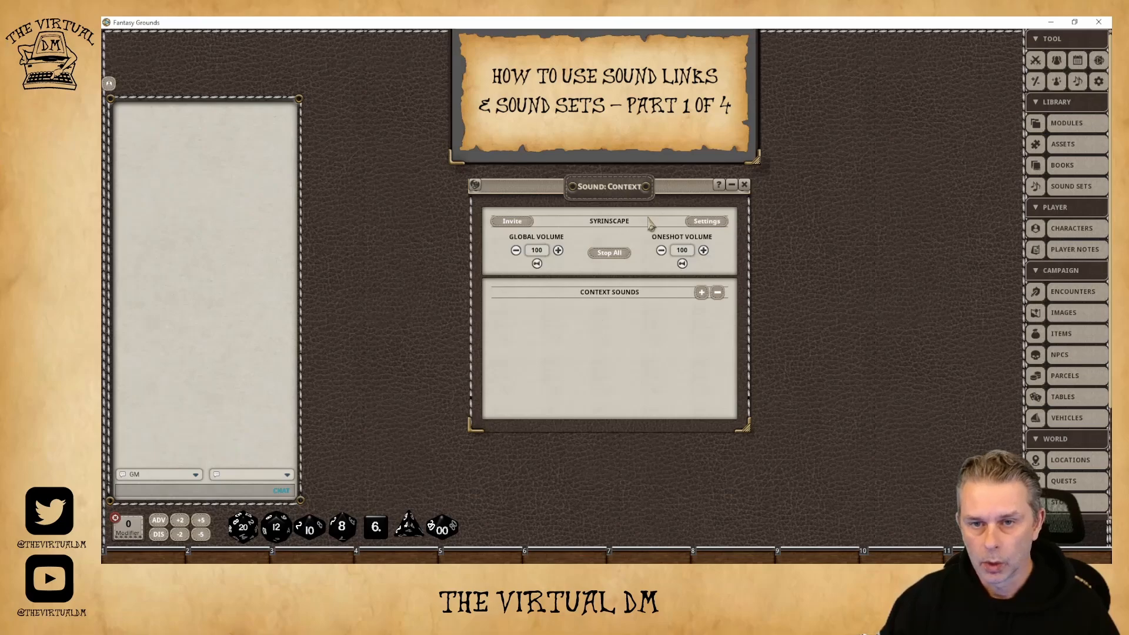
pyautogui.click(707, 227)
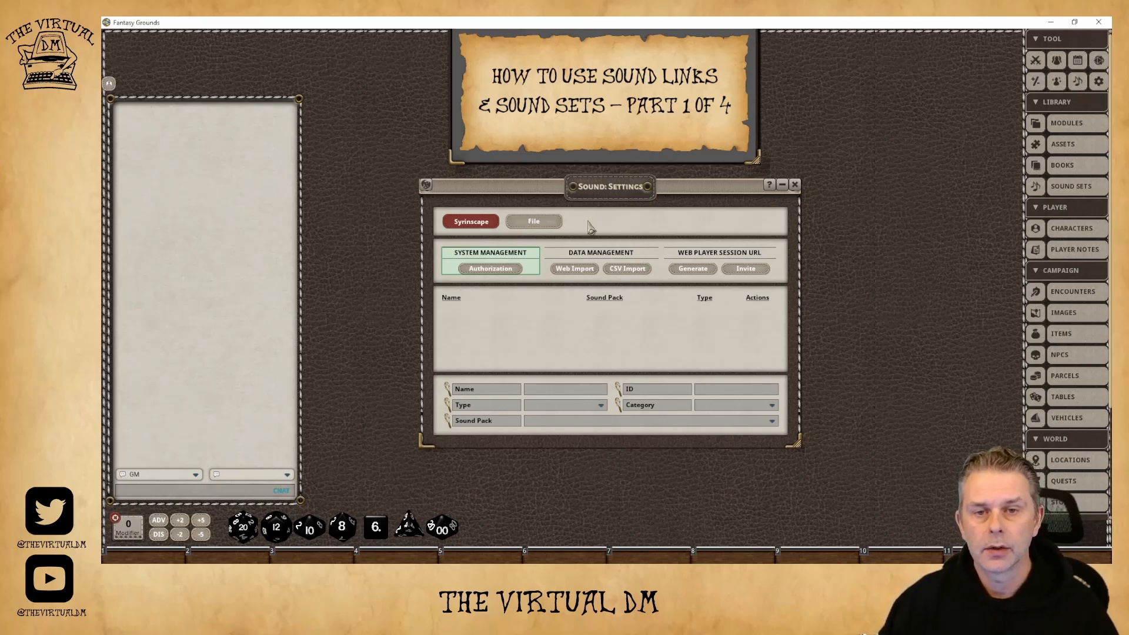
pyautogui.click(536, 225)
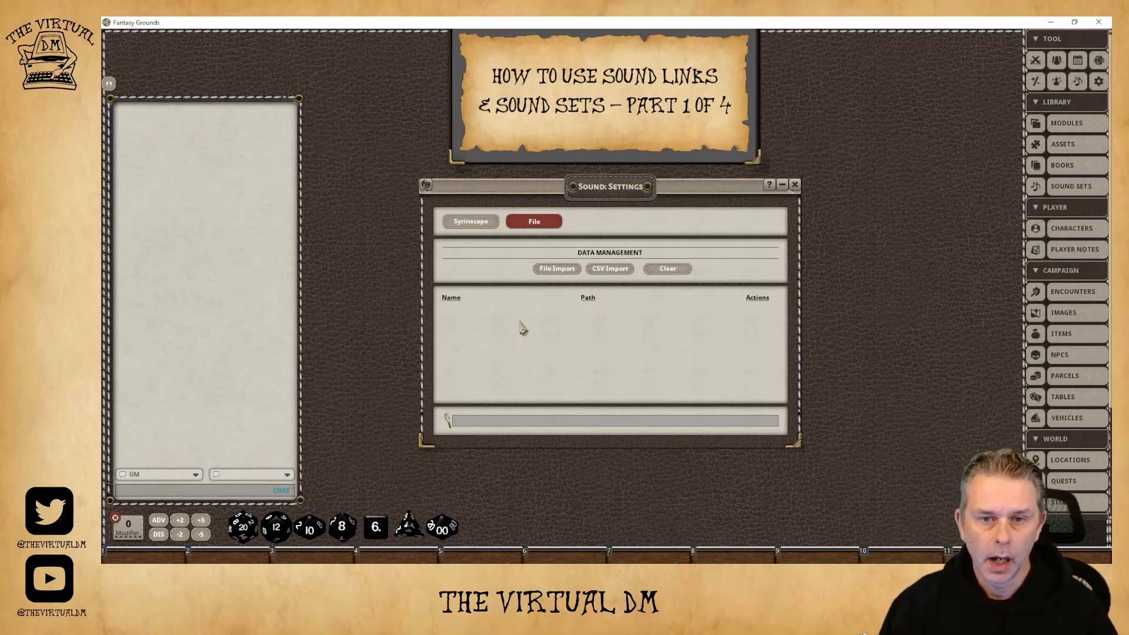
# Step: Import Horn - Call To Arms.mp3 into the file-based sound list using its copied full path
pyautogui.click(557, 272)
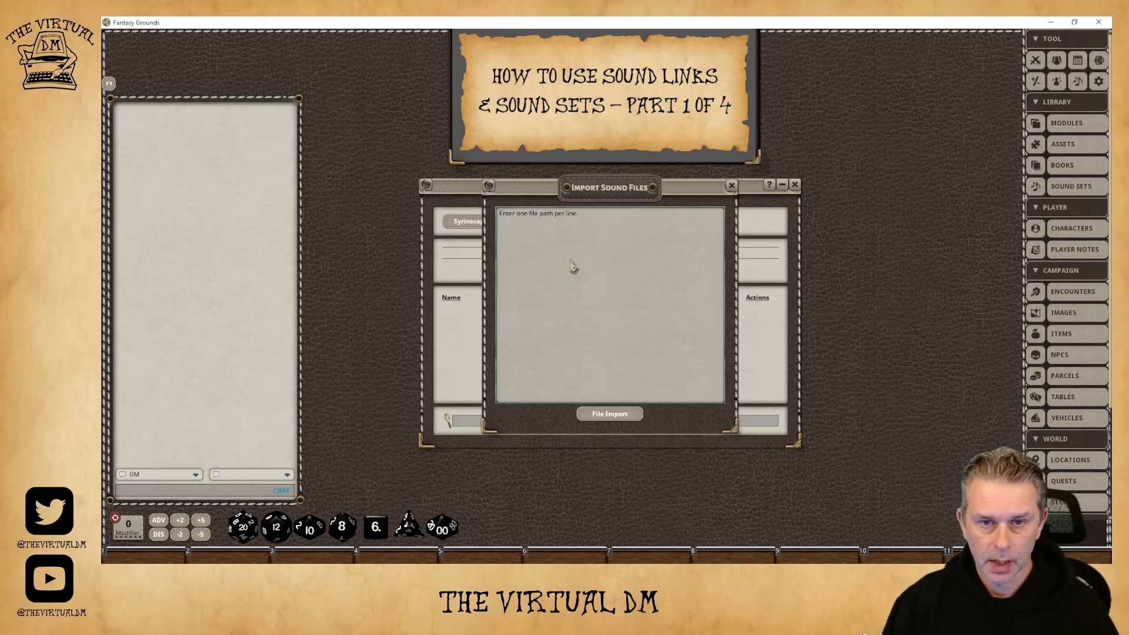
pyautogui.click(541, 233)
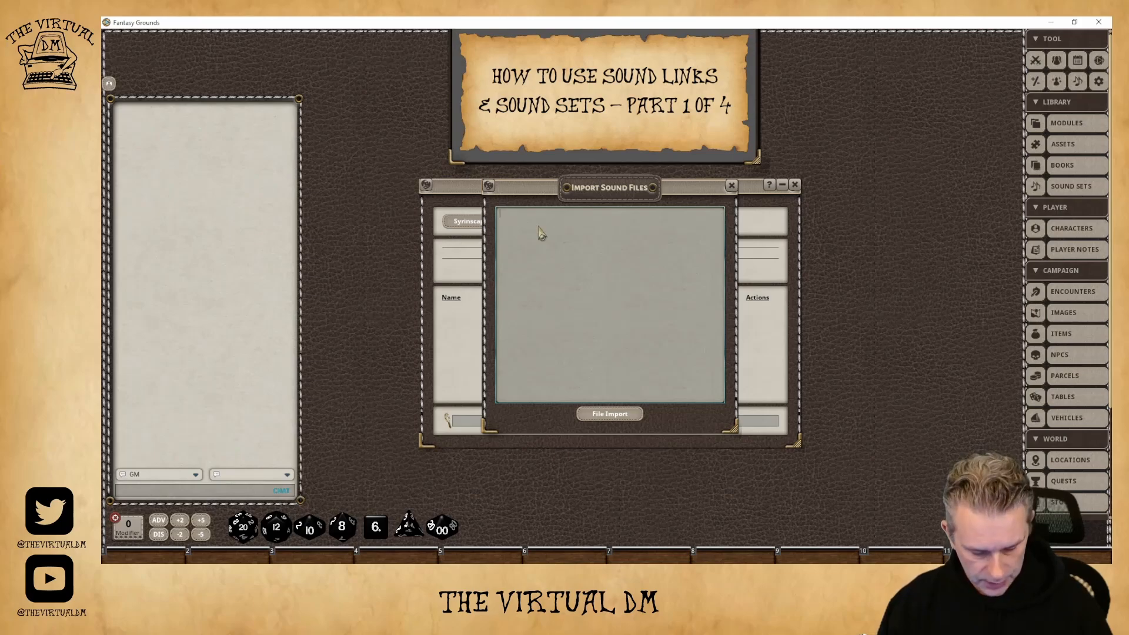
pyautogui.press('ctrl')
pyautogui.hotkey('ctrl', 'v')
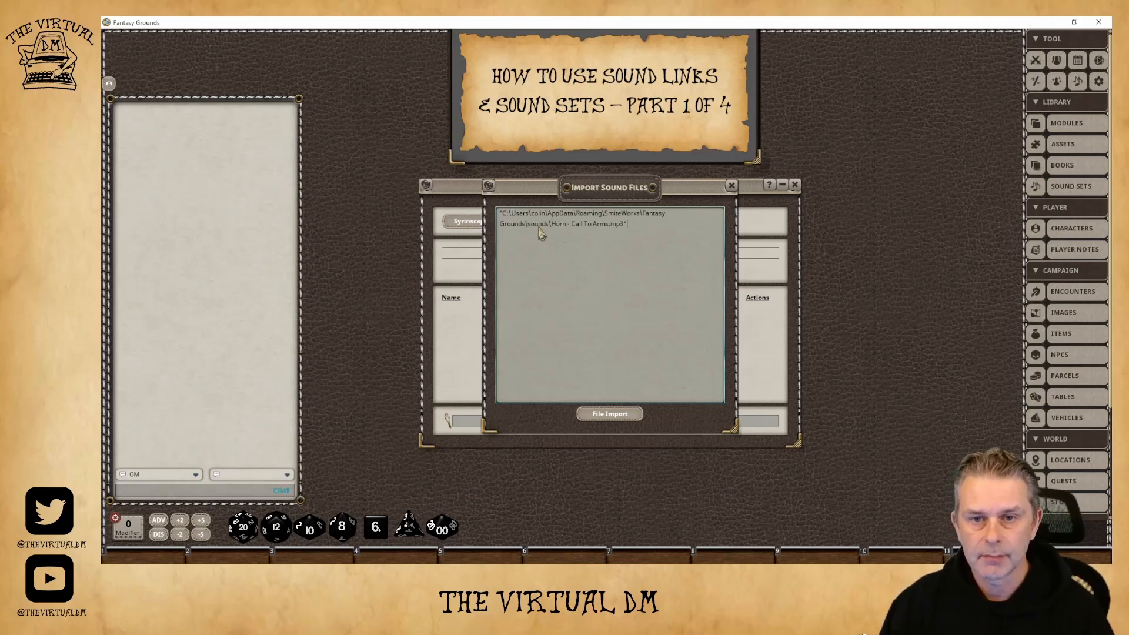
pyautogui.rightClick(606, 292)
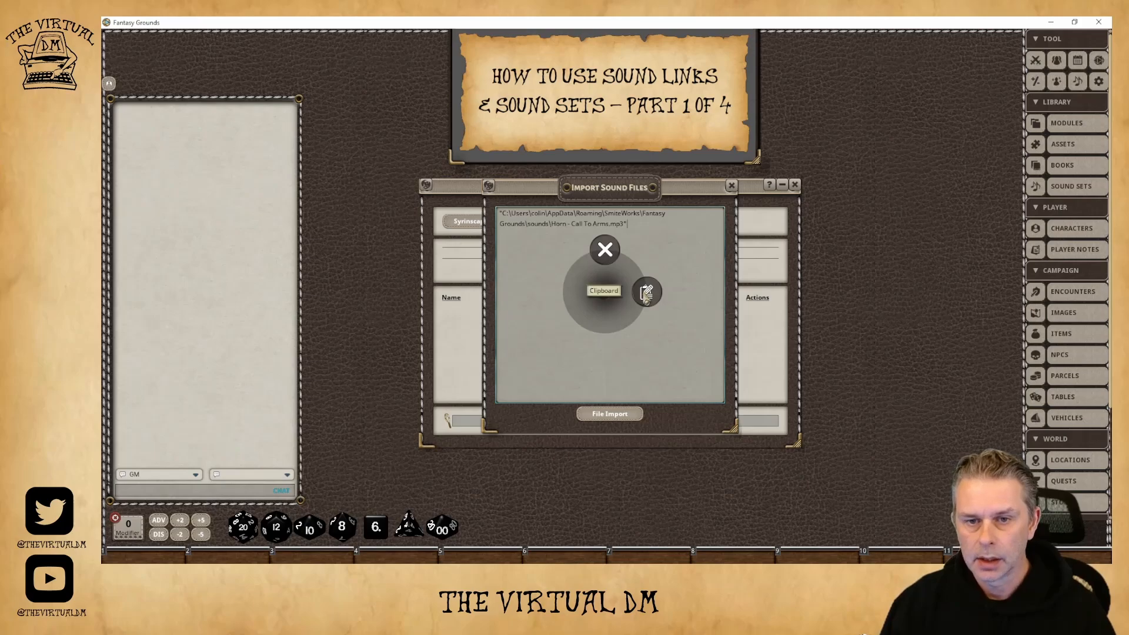
pyautogui.click(646, 293)
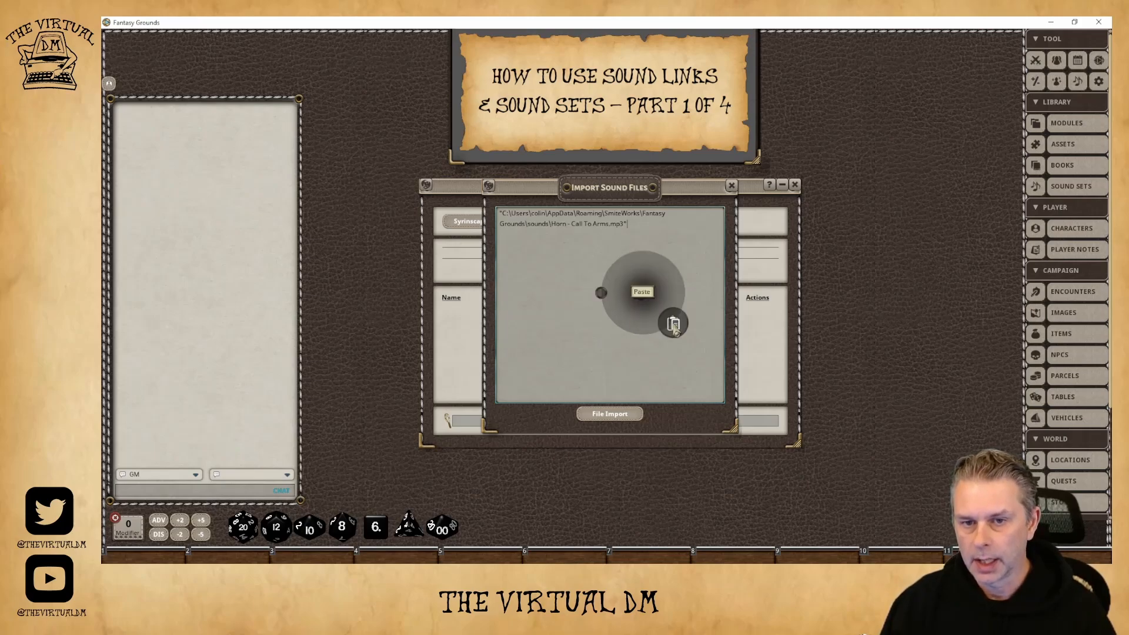
pyautogui.click(563, 349)
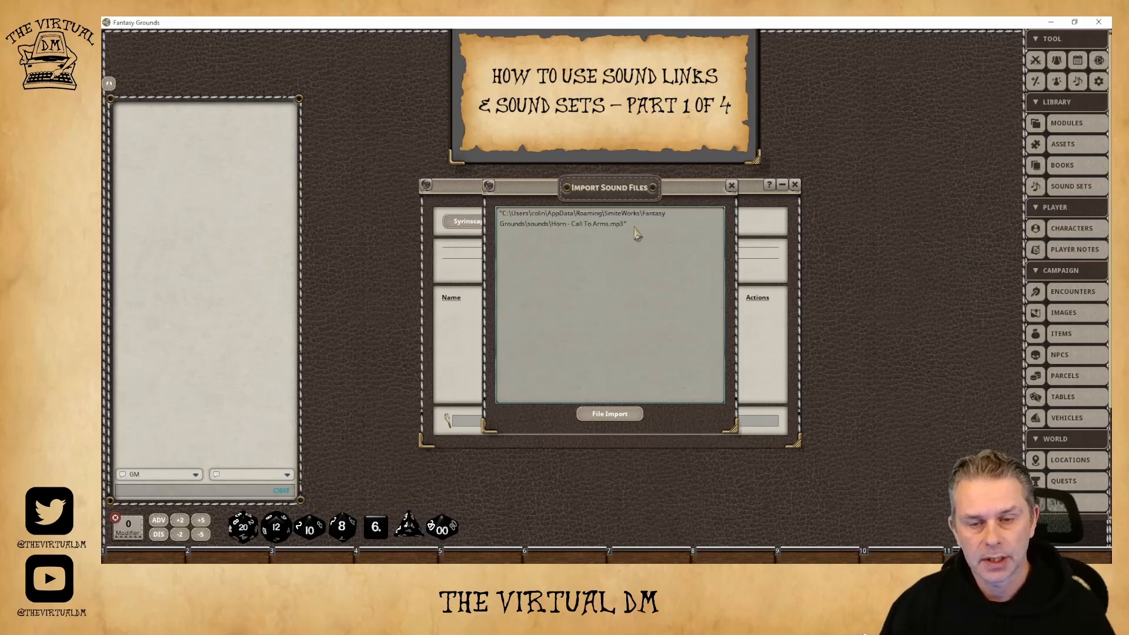
pyautogui.click(610, 417)
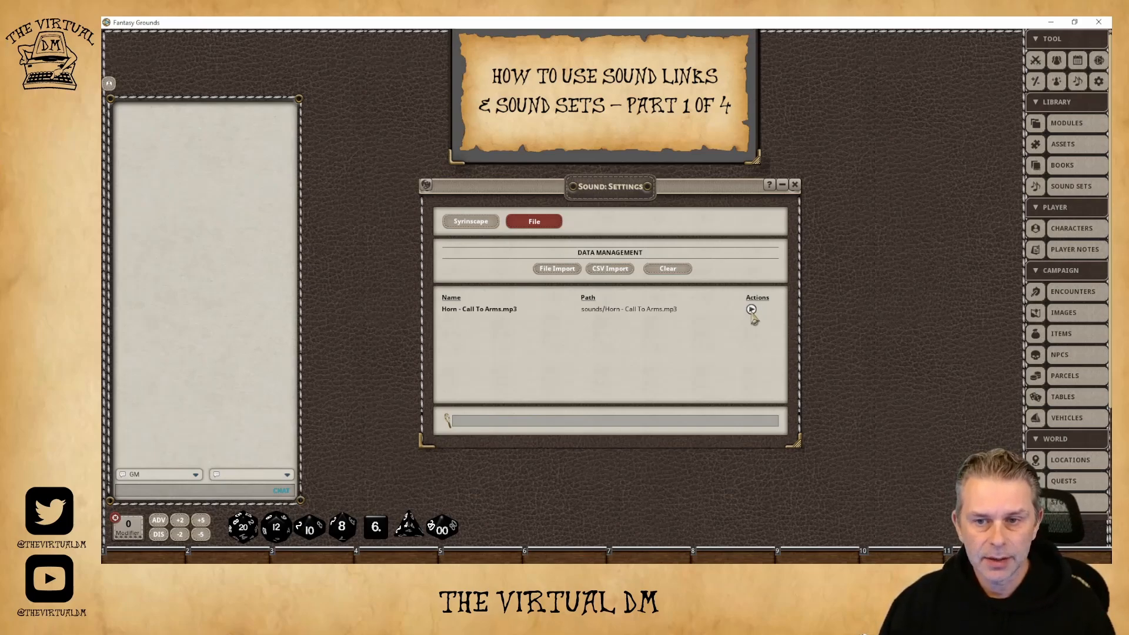
# Step: Play the imported Horn - Call To Arms.mp3, allow all requested URLs to open, replay it and minimize the media player
pyautogui.click(752, 311)
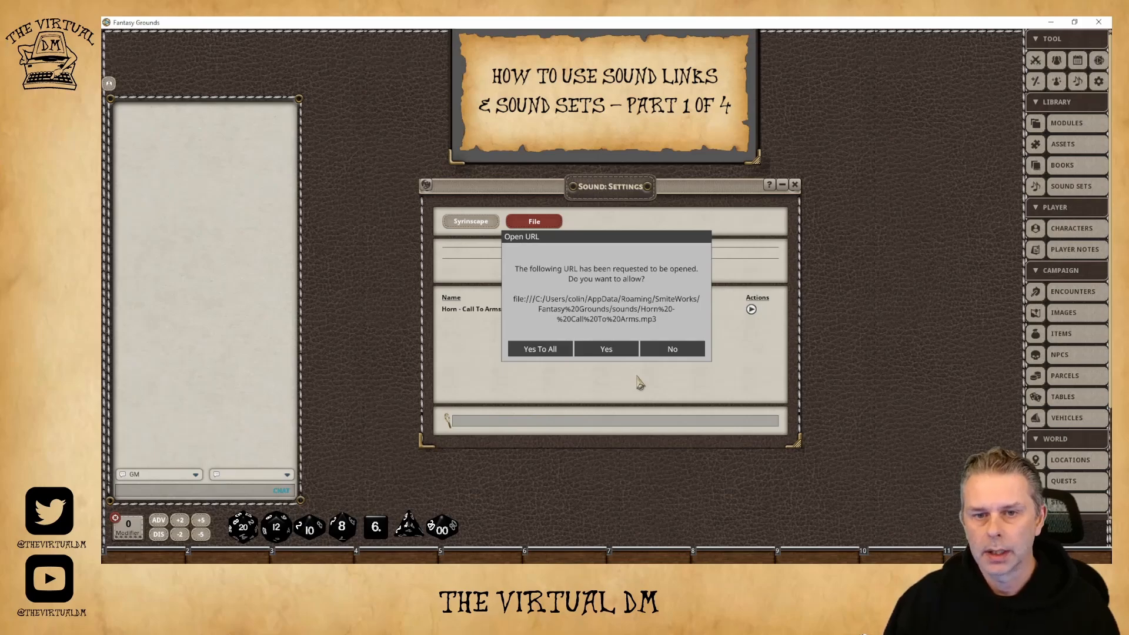
pyautogui.click(542, 351)
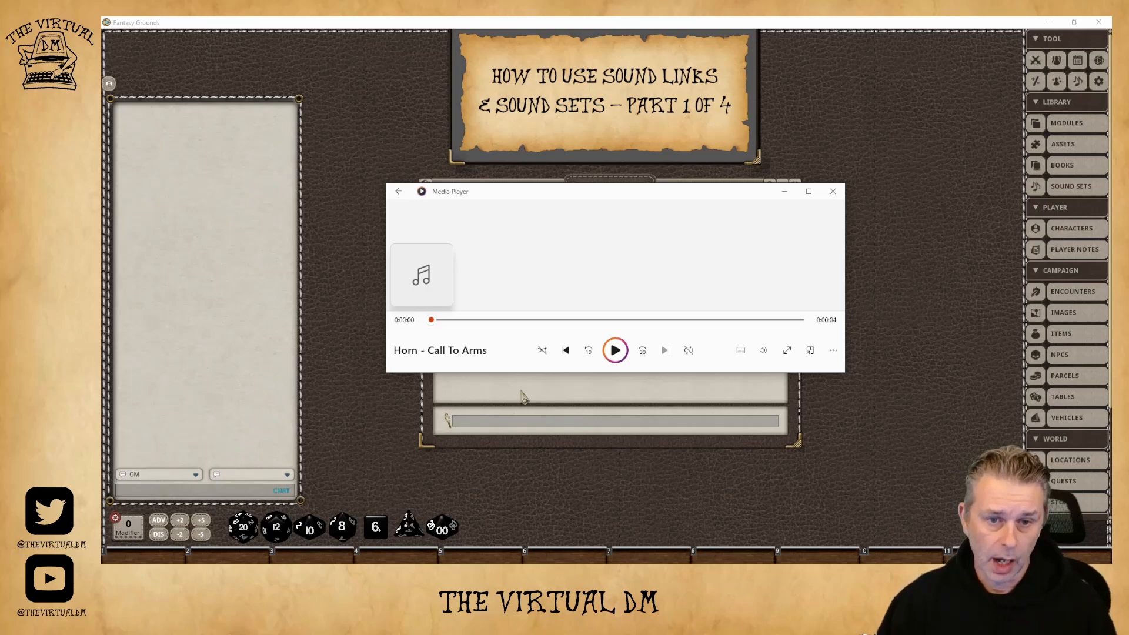
pyautogui.click(616, 352)
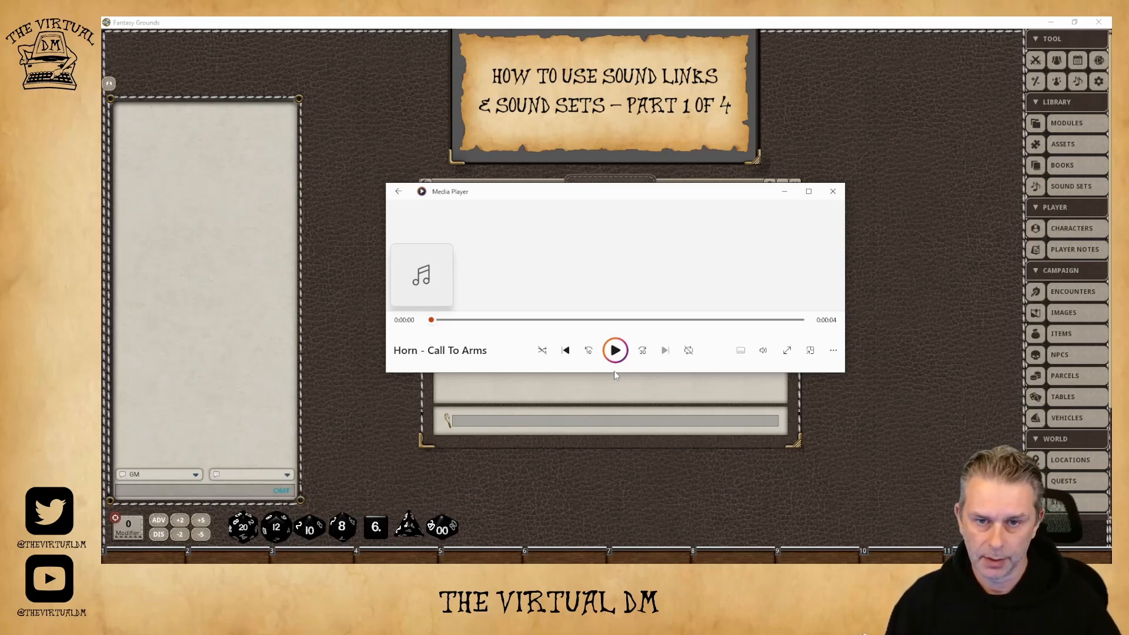
pyautogui.click(785, 192)
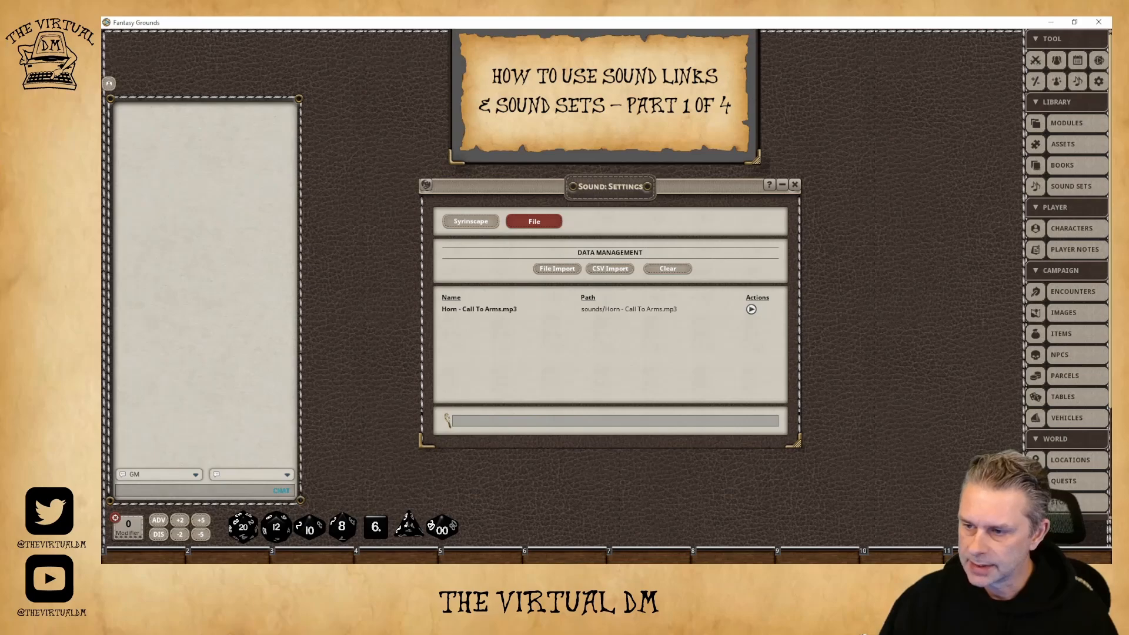
# Step: Switch to File Explorer, view the copy-as-path option for Horn - Call To Arms.mp3 in The Virtual DM folder, and minimize that folder window
pyautogui.hotkey('alt', 'Tab')
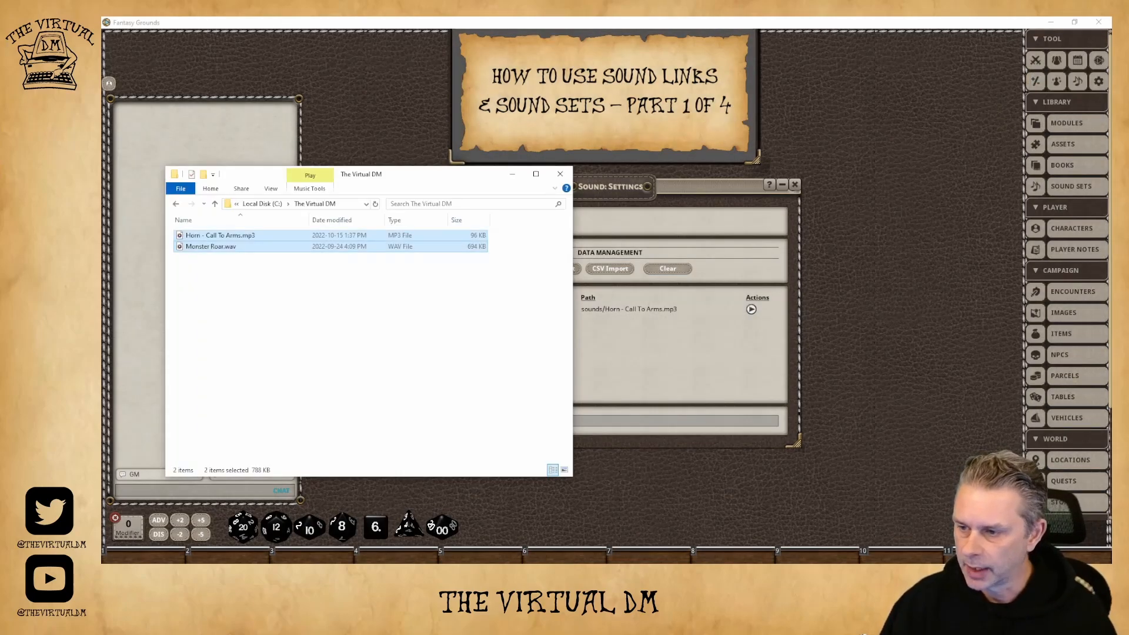
pyautogui.hotkey('alt', 'Tab')
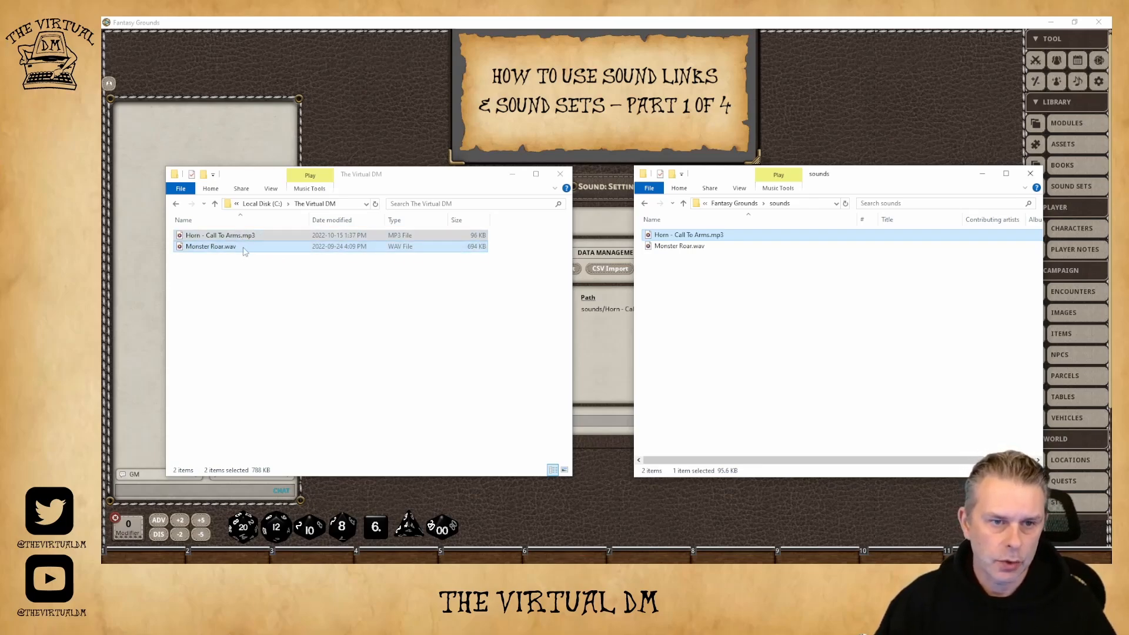
pyautogui.click(277, 236)
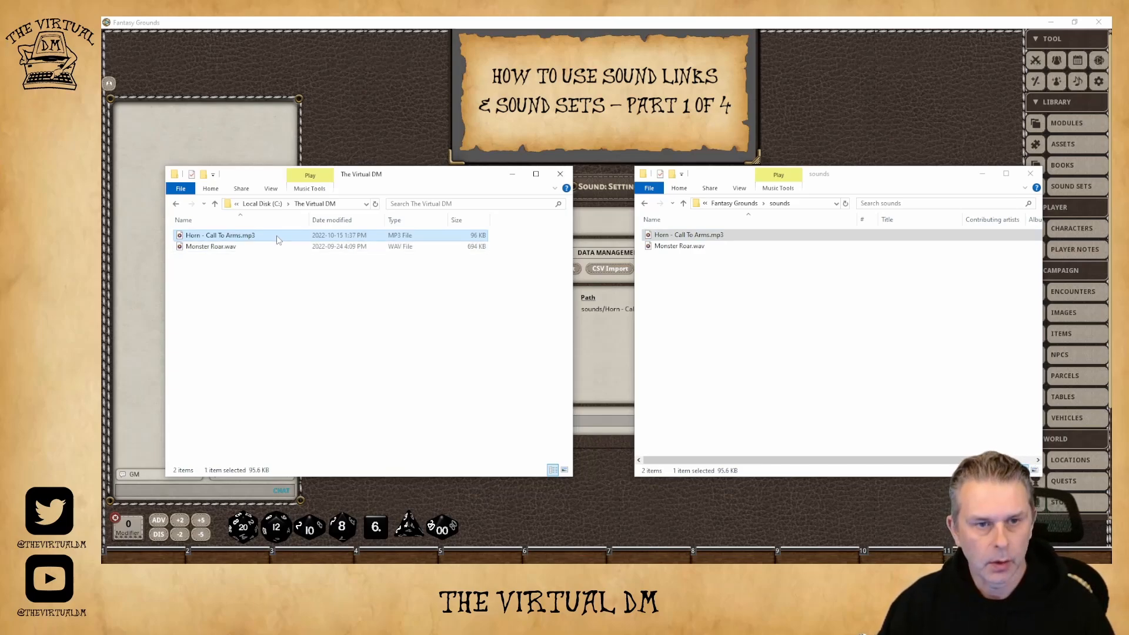
pyautogui.rightClick(277, 238)
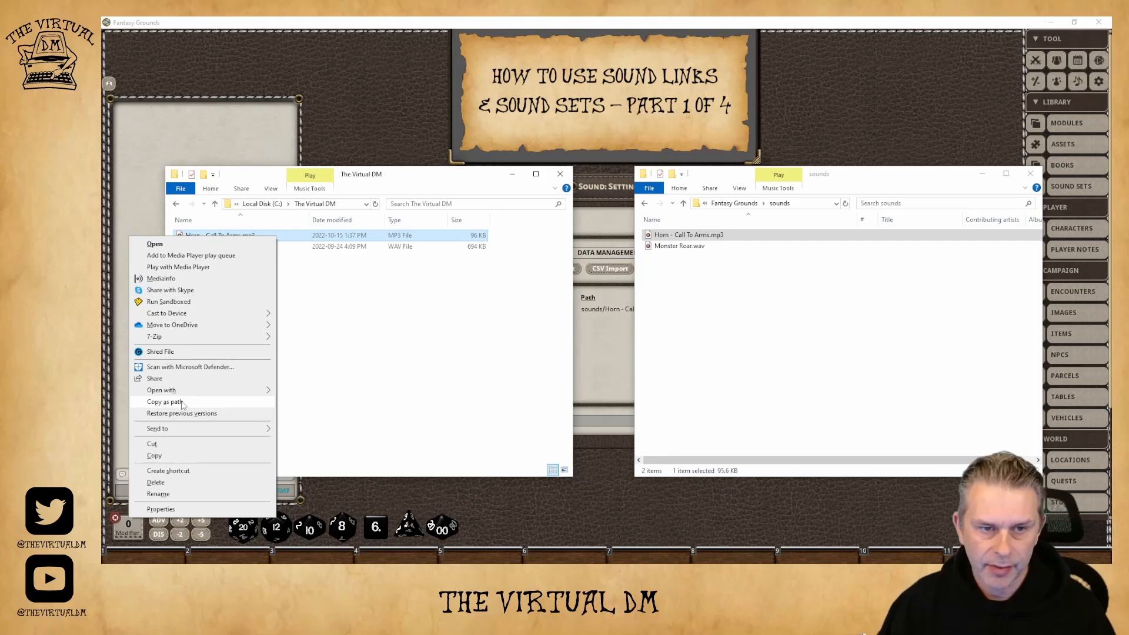
pyautogui.moveTo(176, 391)
pyautogui.click(327, 367)
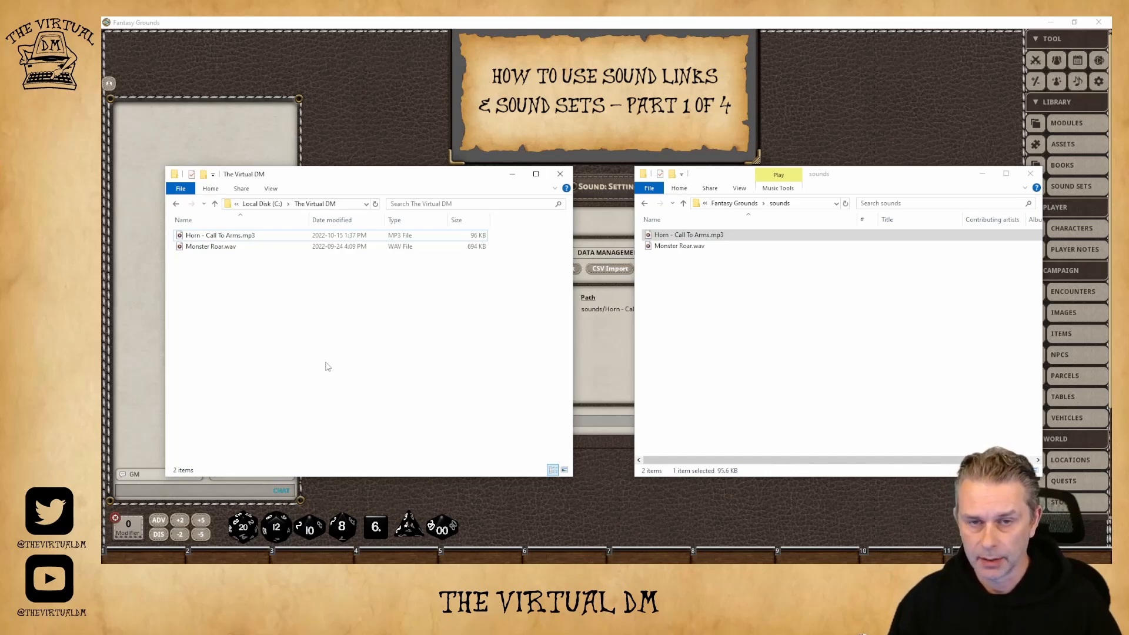
pyautogui.click(513, 175)
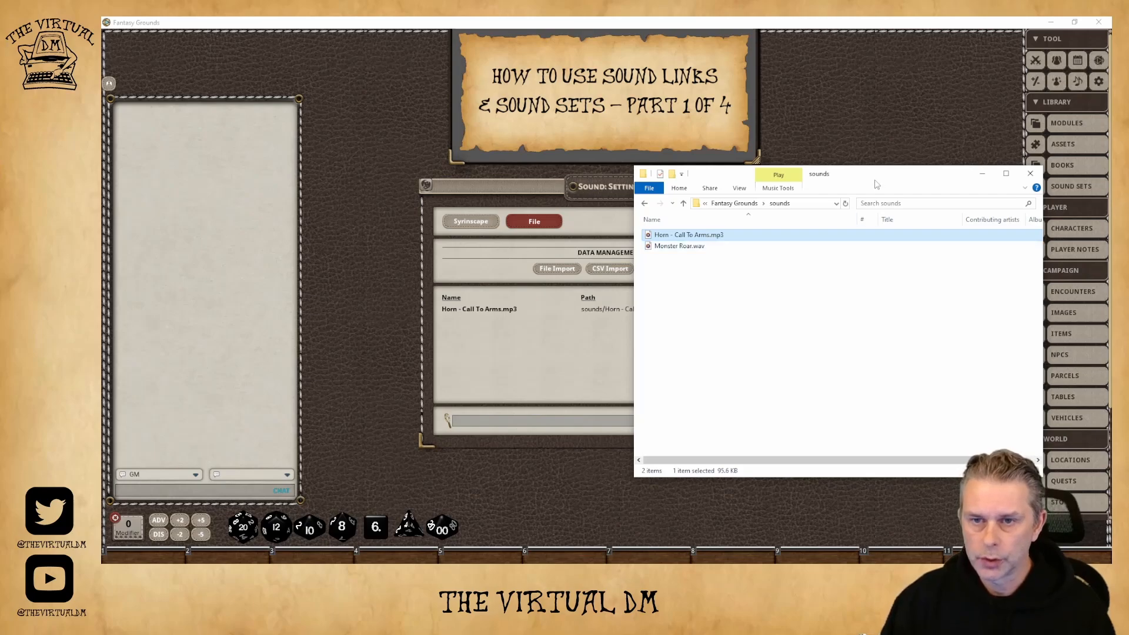
# Step: Copy the full paths of Horn - Call To Arms.mp3 and Monster Roar.wav together from the sounds folder, and minimize its window
pyautogui.click(879, 175)
pyautogui.moveTo(879, 174); pyautogui.dragTo(647, 192)
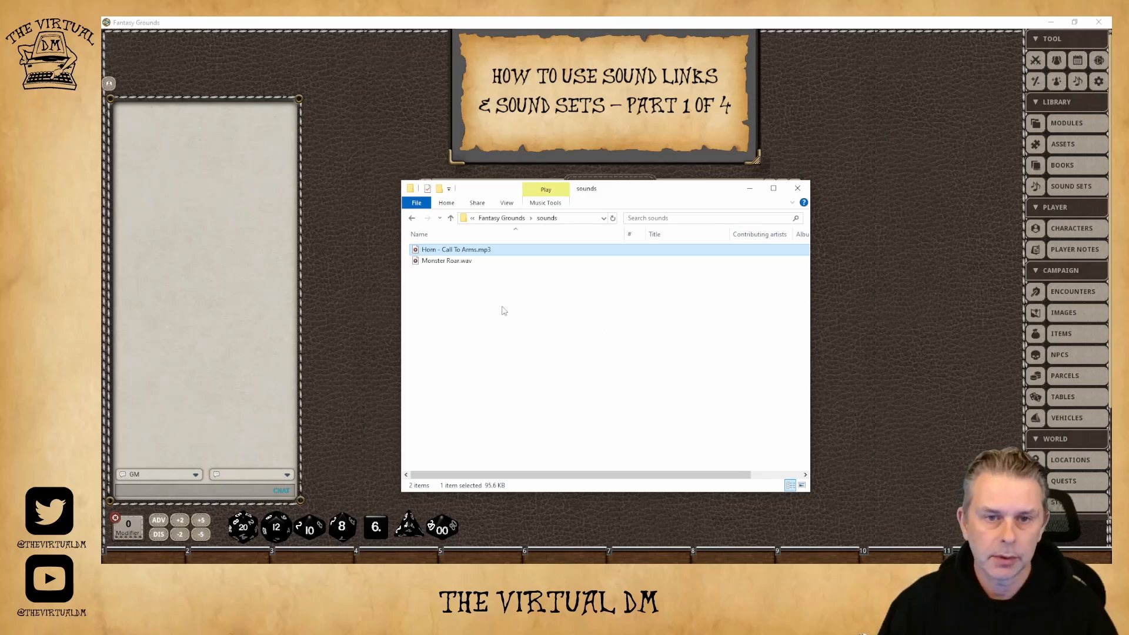
pyautogui.click(524, 330)
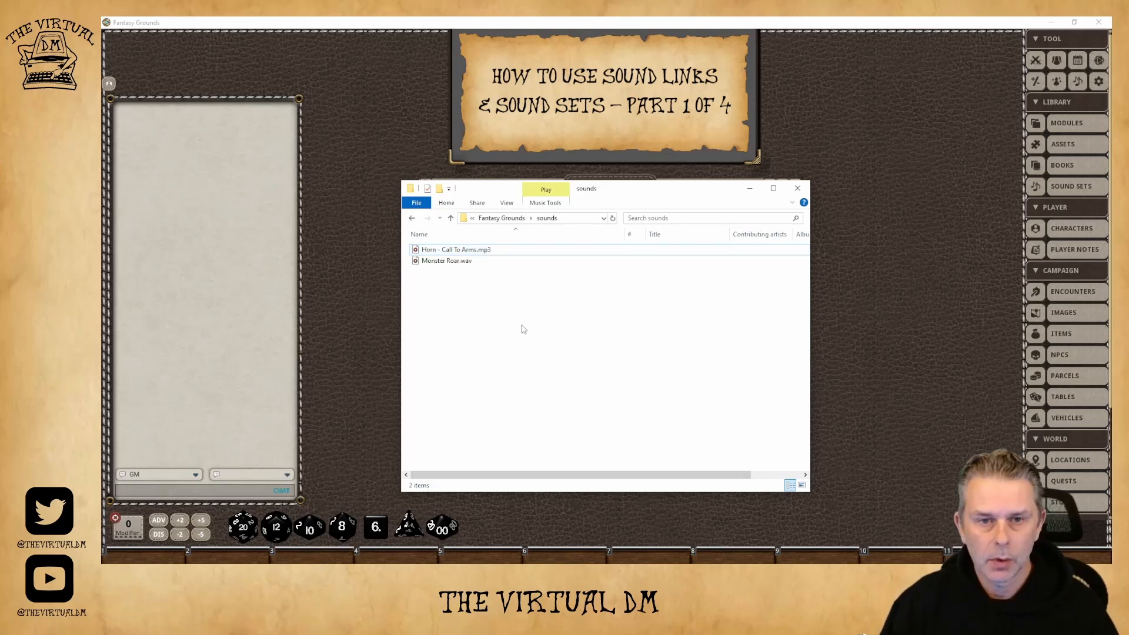
pyautogui.click(437, 253)
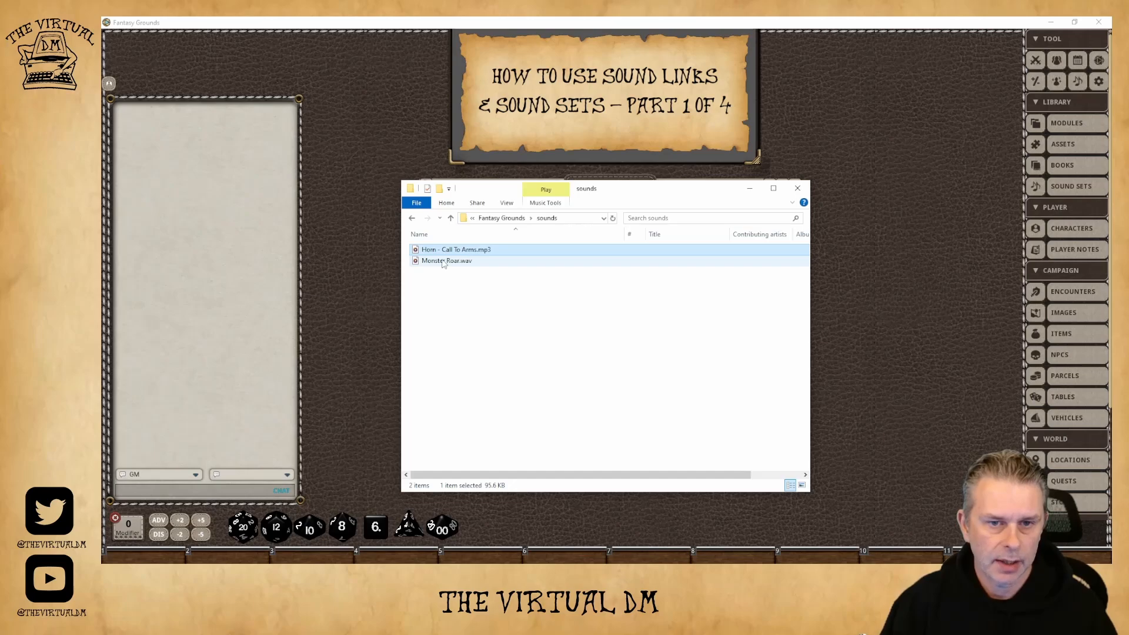
pyautogui.keyDown('shift'); pyautogui.click(444, 263); pyautogui.keyUp('shift')
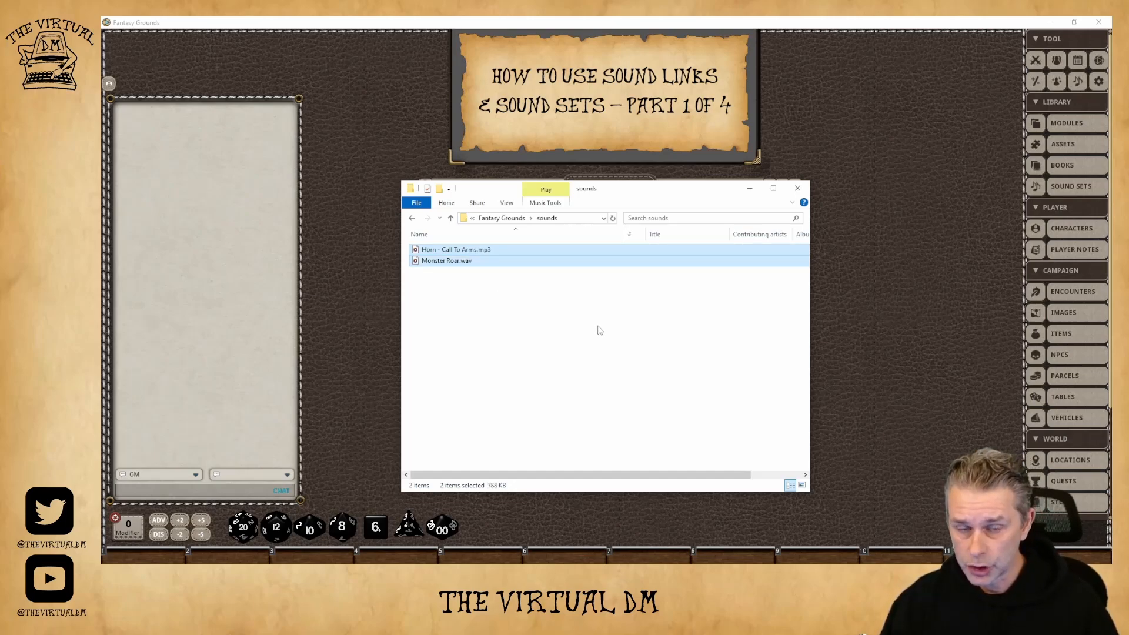
pyautogui.rightClick(572, 260)
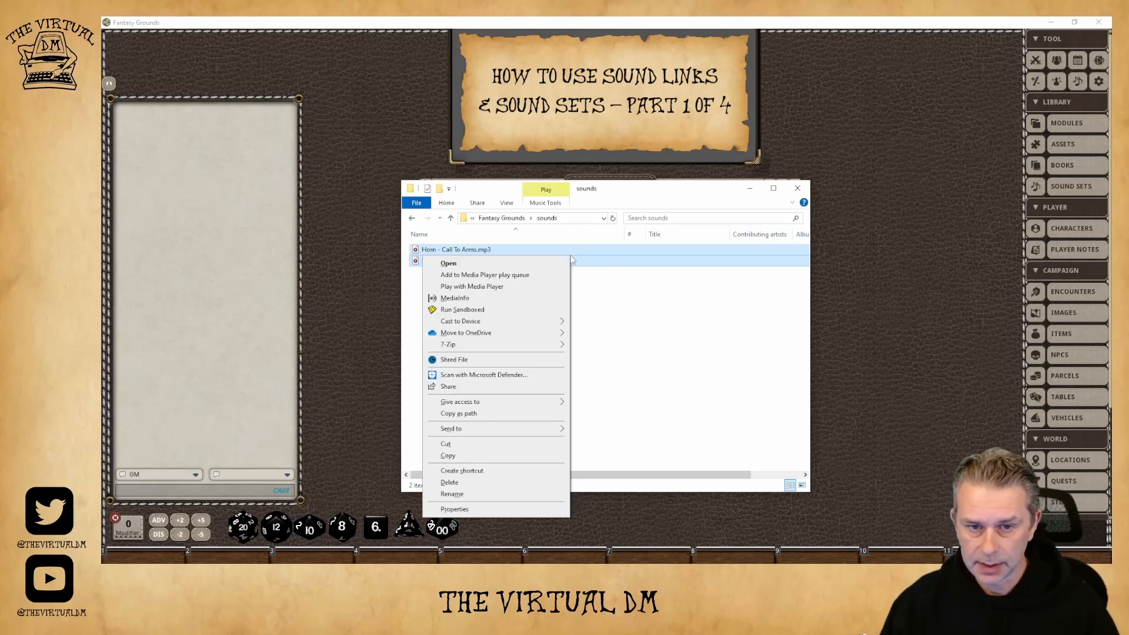
pyautogui.click(471, 415)
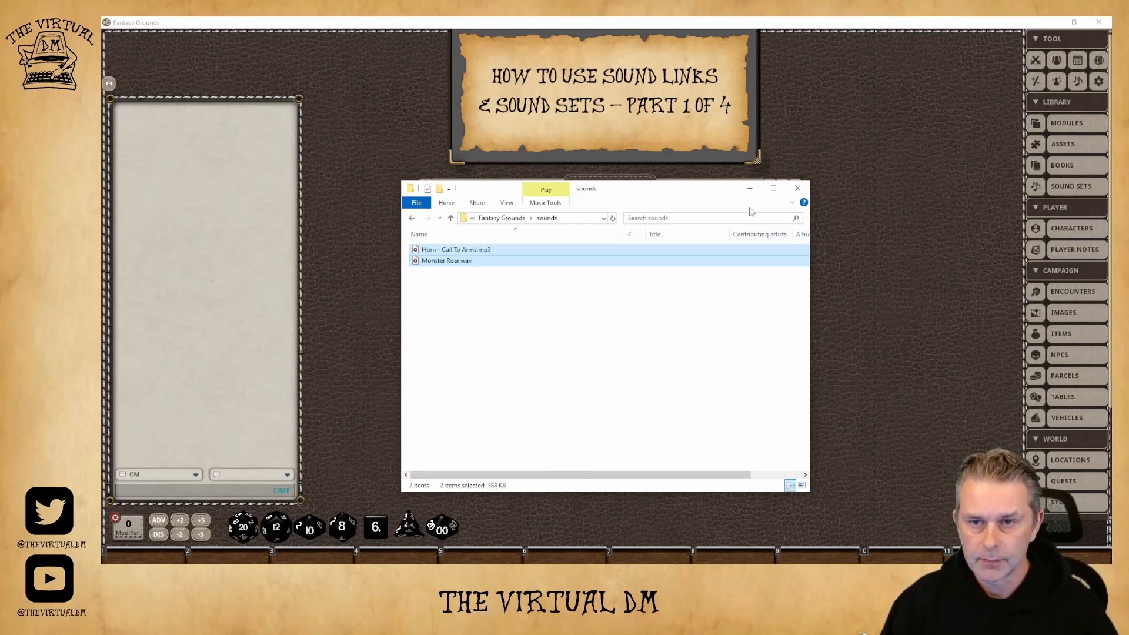
pyautogui.click(750, 189)
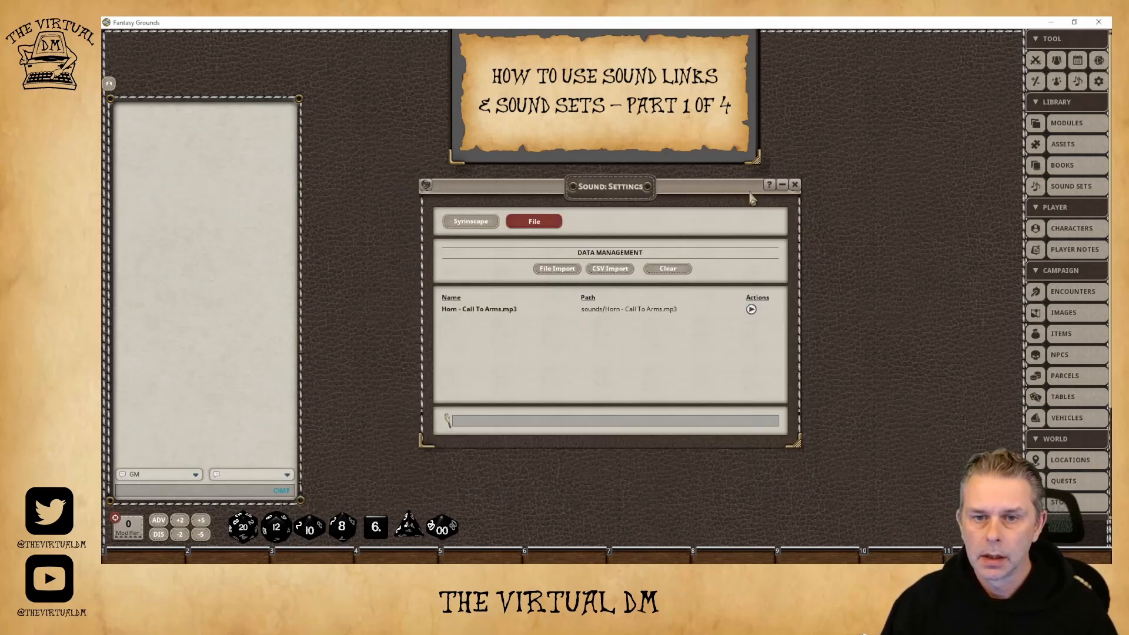
# Step: Import Monster Roar.wav and Horn - Call To Arms.mp3 into the sound list in one go using their copied paths
pyautogui.click(556, 274)
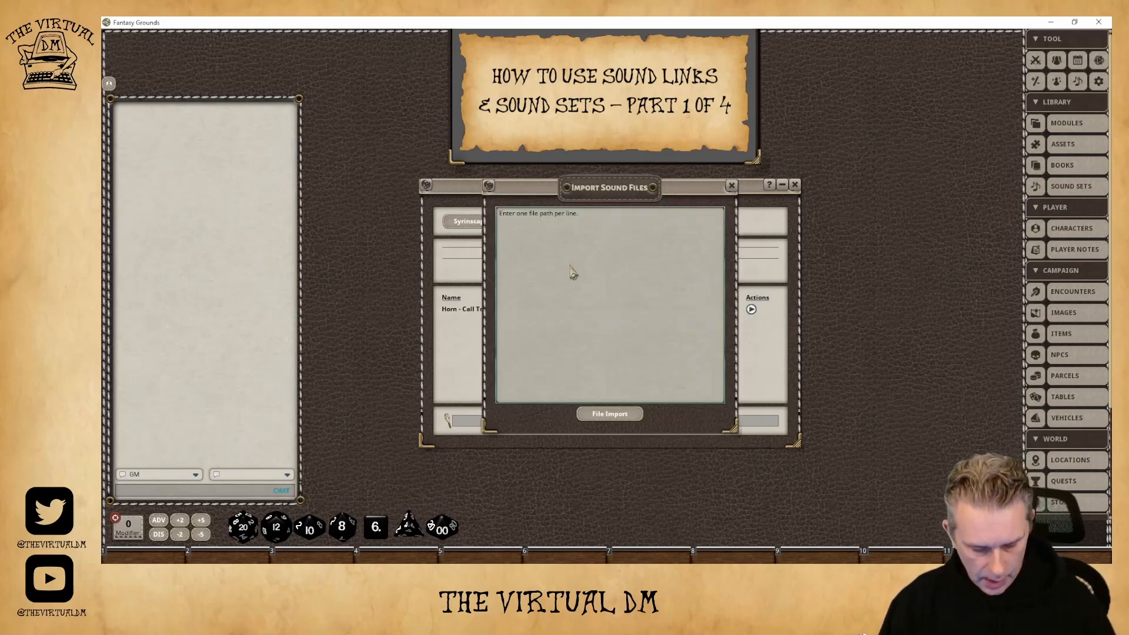
pyautogui.click(598, 224)
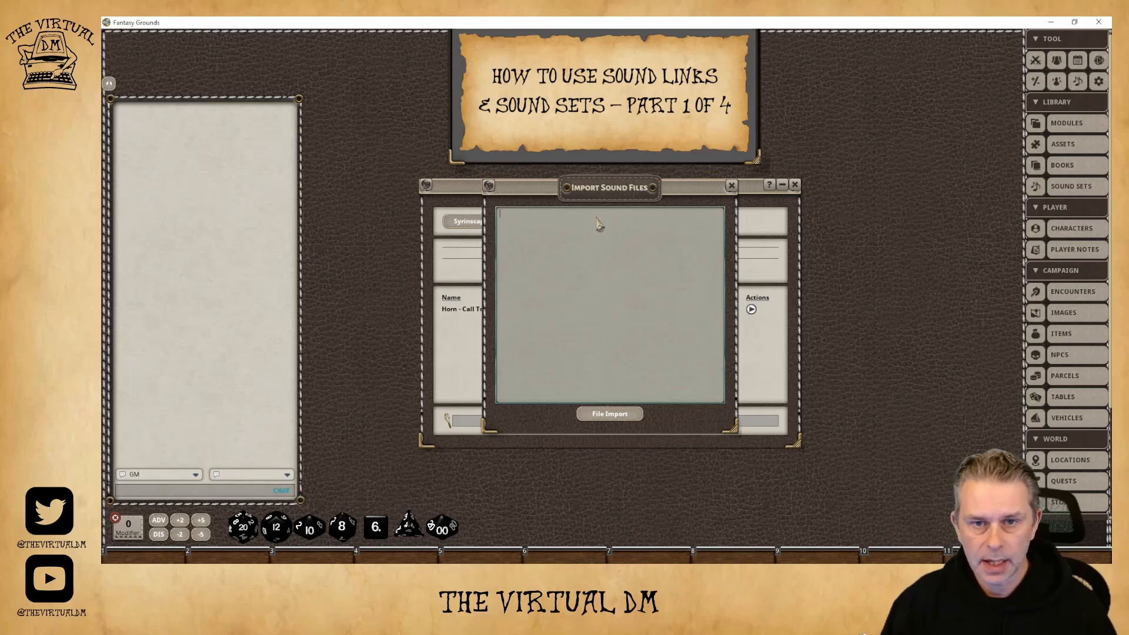
pyautogui.press('ctrl')
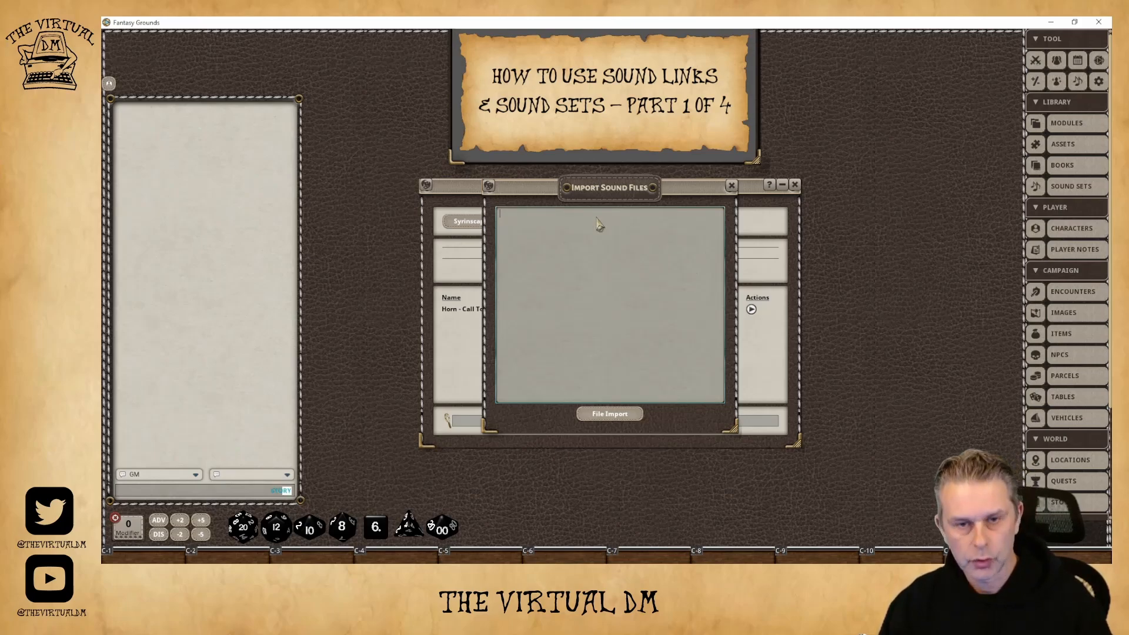
pyautogui.hotkey('ctrl', 'v')
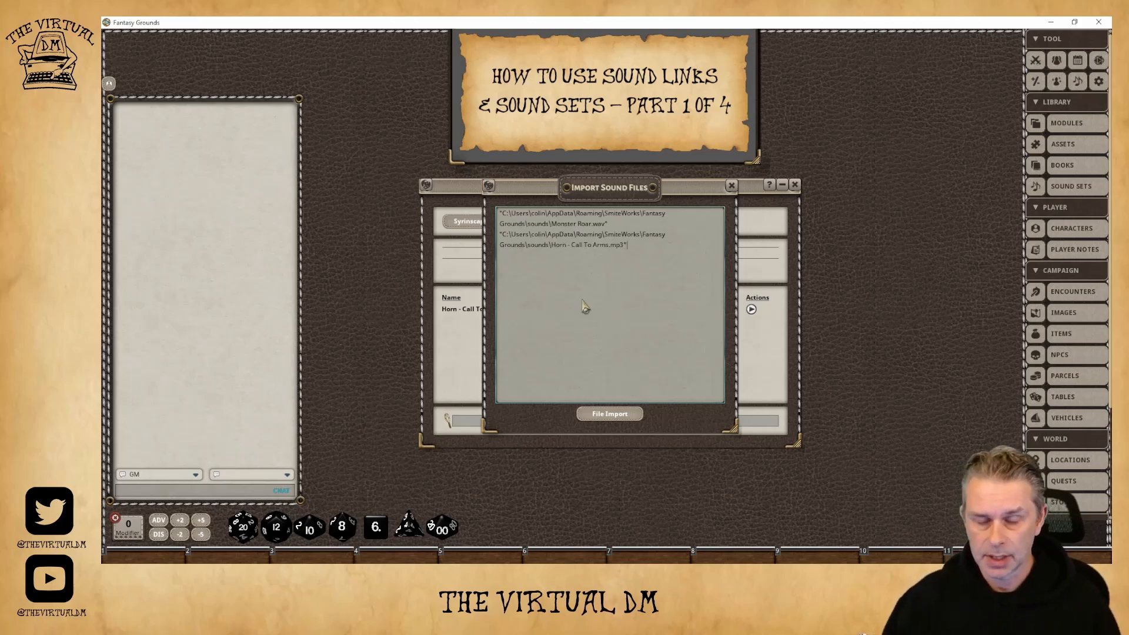
pyautogui.click(606, 419)
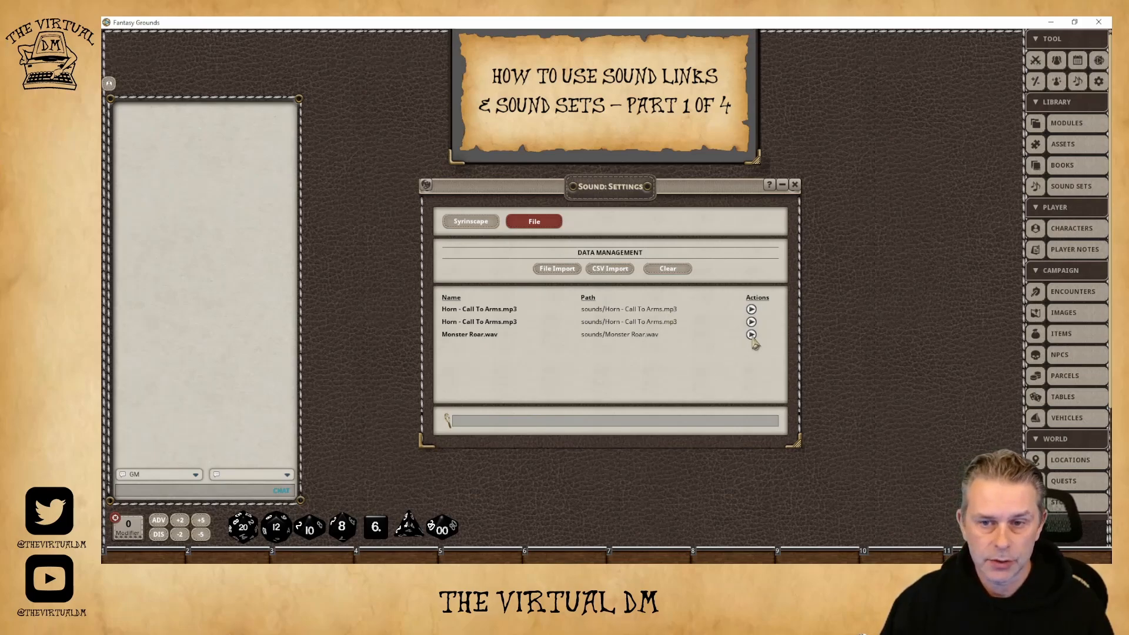
# Step: Play Monster Roar.wav and Horn - Call To Arms.mp3 from the imported sound list, minimizing the media player after each
pyautogui.click(751, 335)
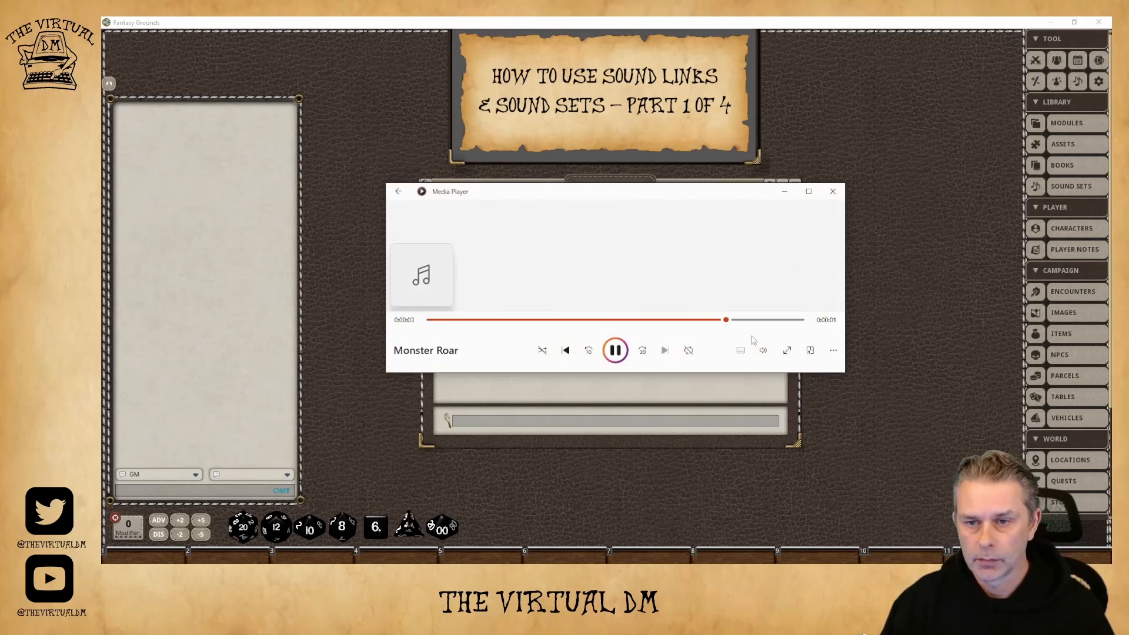
pyautogui.click(784, 191)
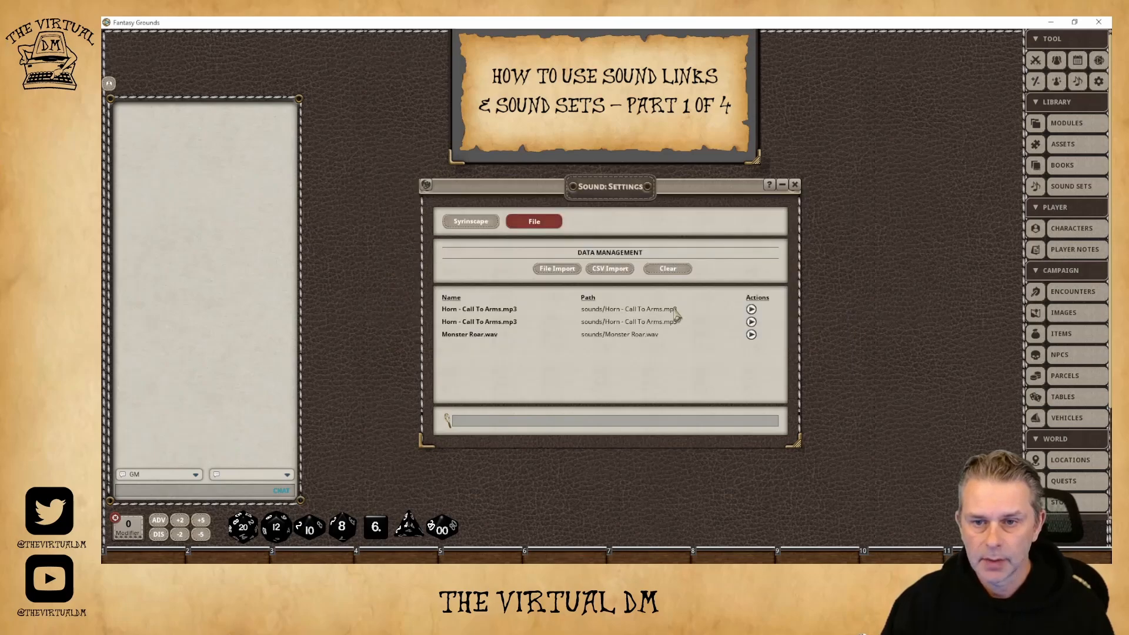
pyautogui.click(751, 334)
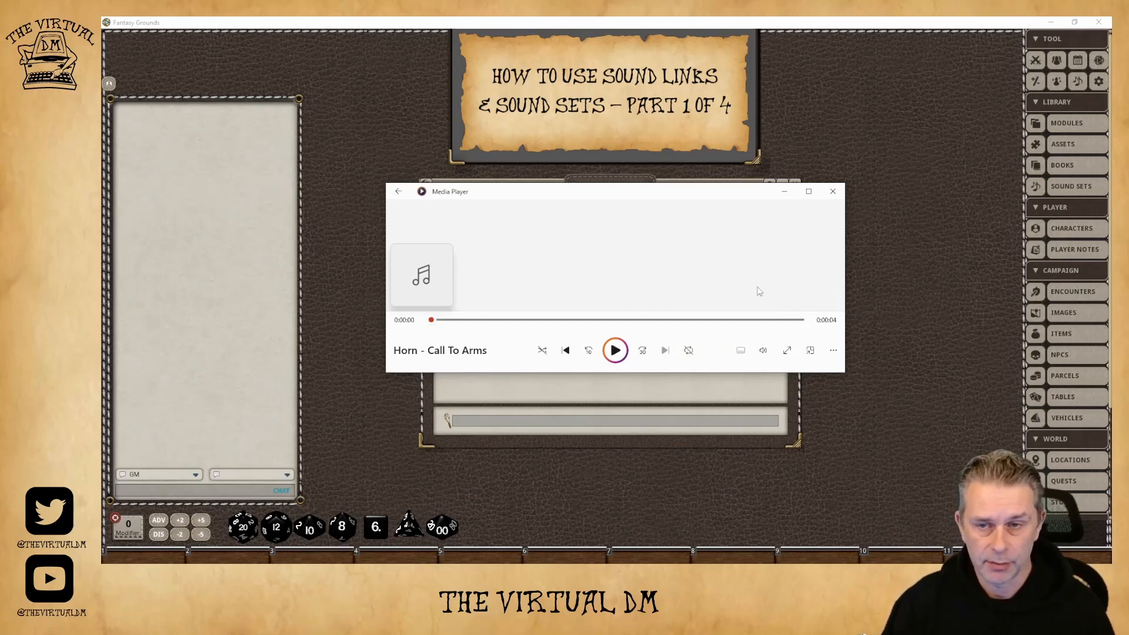
pyautogui.click(785, 192)
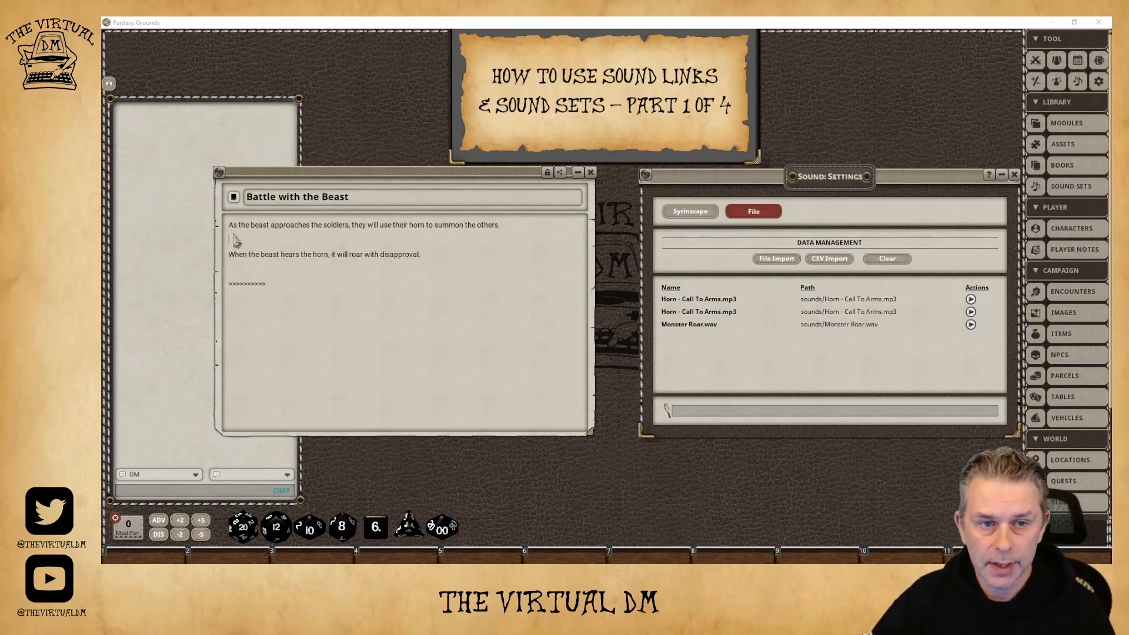
# Step: Link Horn - Call To Arms.mp3 below the first Battle with the Beast paragraph and Monster Roar.wav below the second, and play the horn link
pyautogui.click(972, 316)
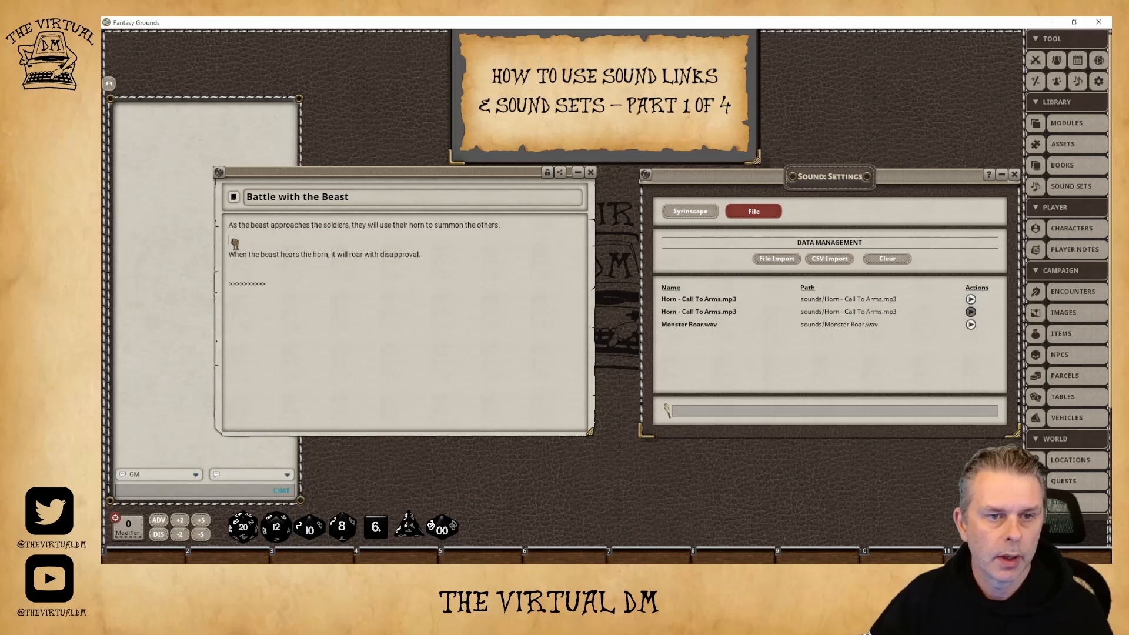
pyautogui.moveTo(235, 242); pyautogui.dragTo(235, 242)
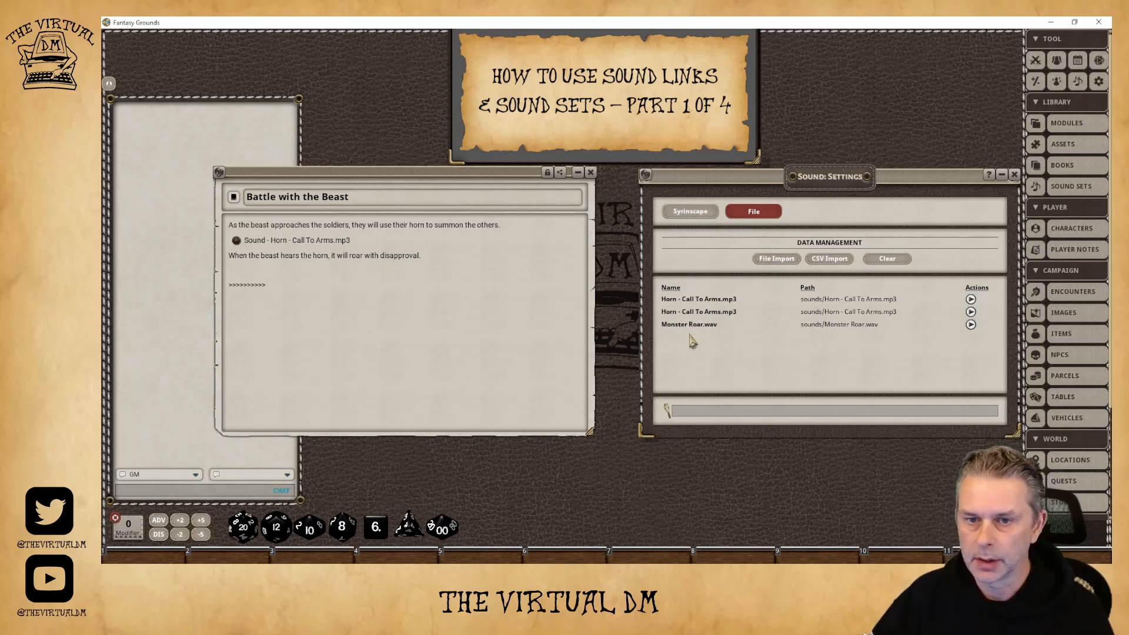
pyautogui.click(971, 325)
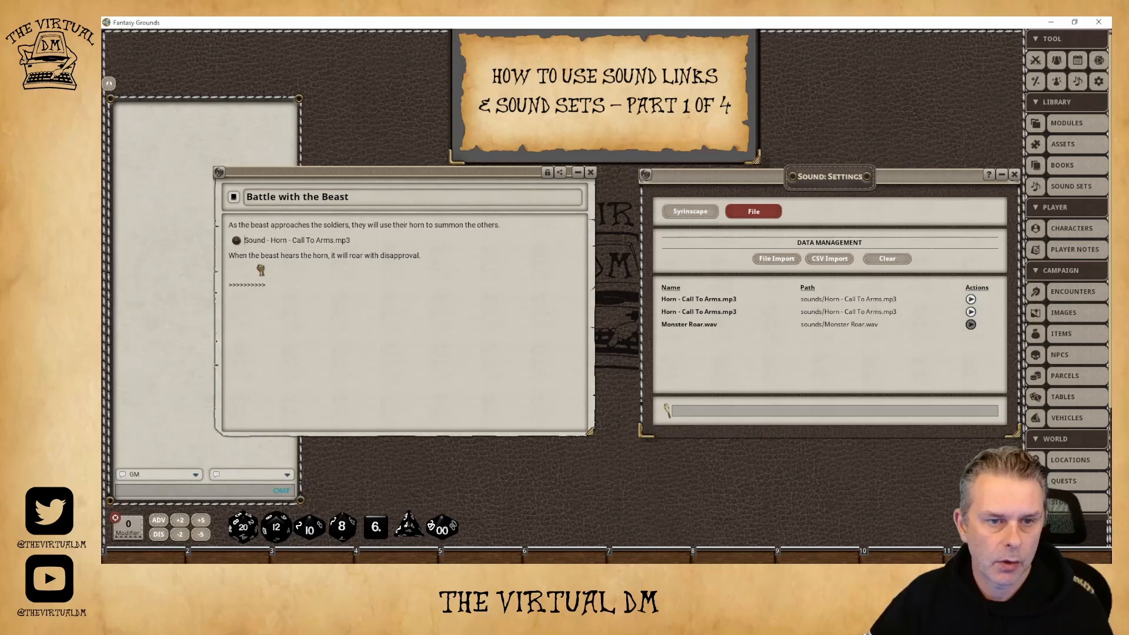
pyautogui.moveTo(261, 270); pyautogui.dragTo(237, 272)
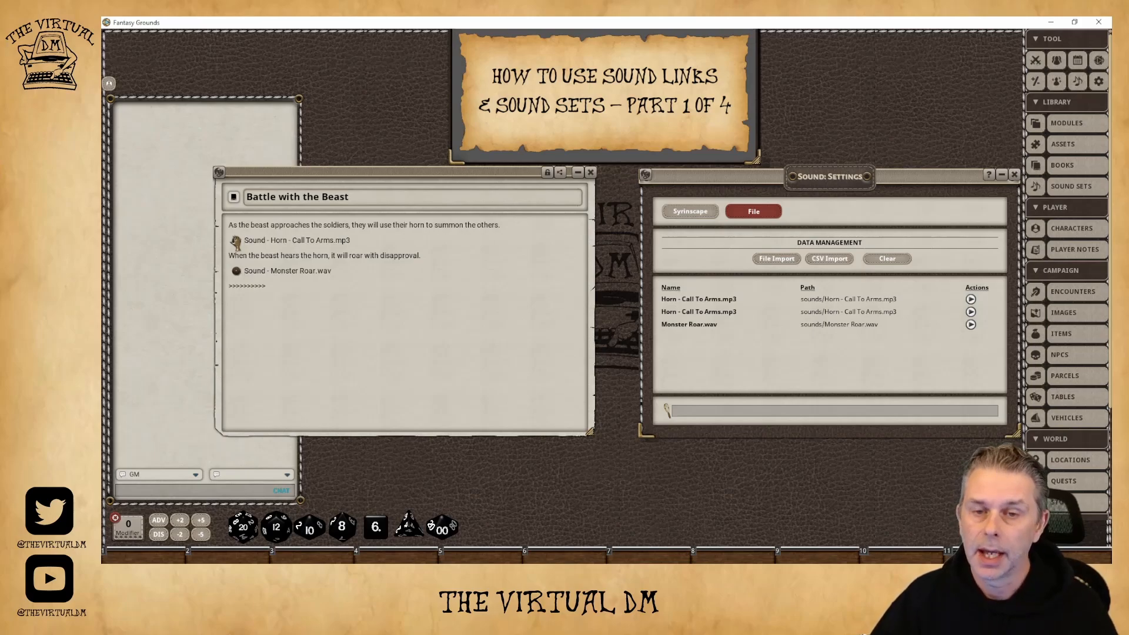
pyautogui.click(235, 242)
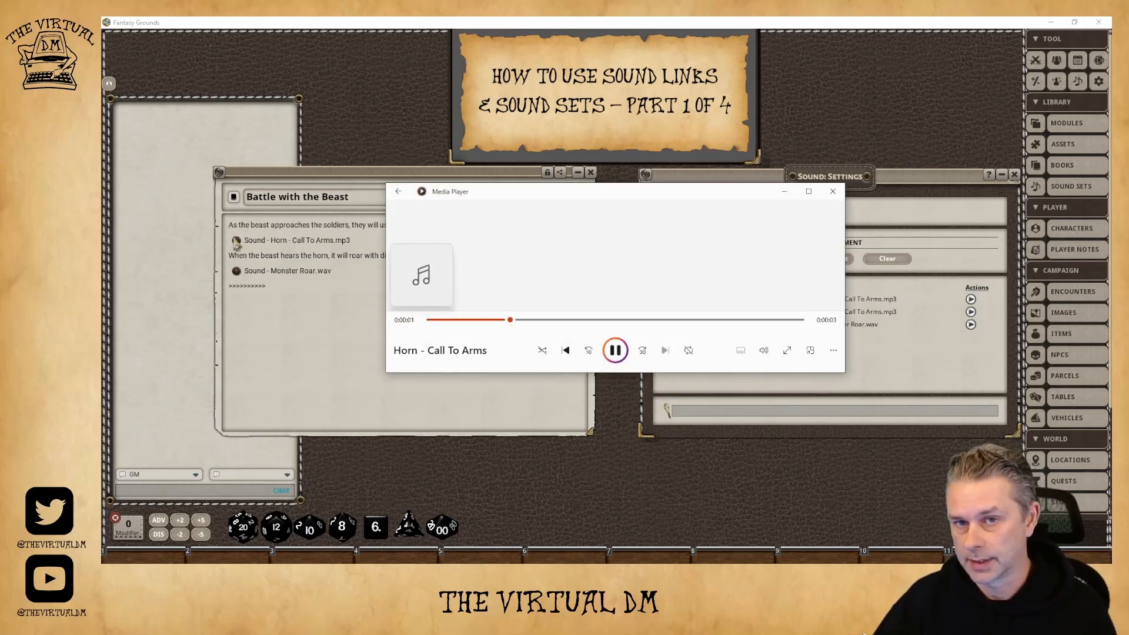